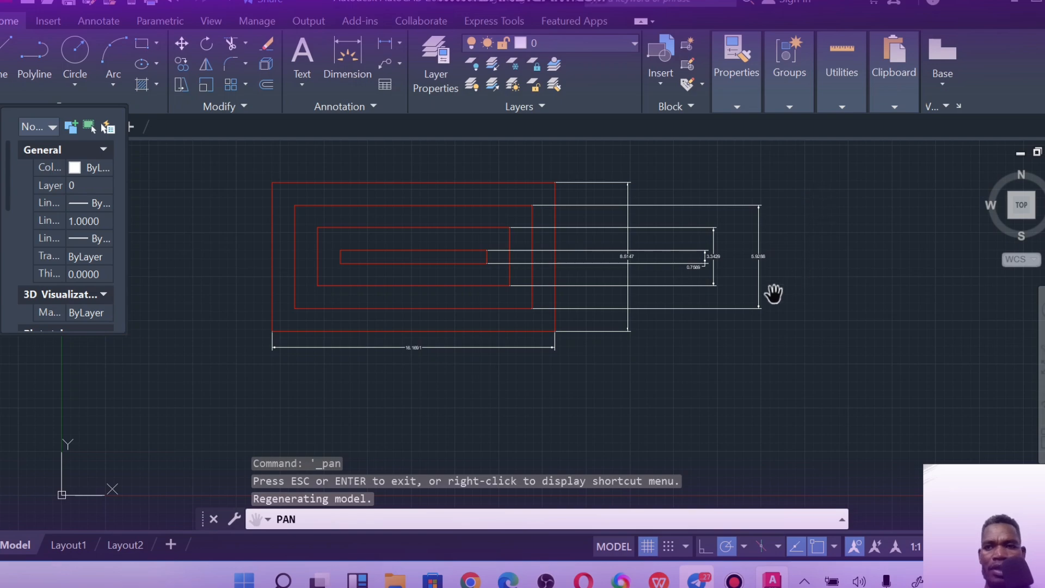
click(1011, 6)
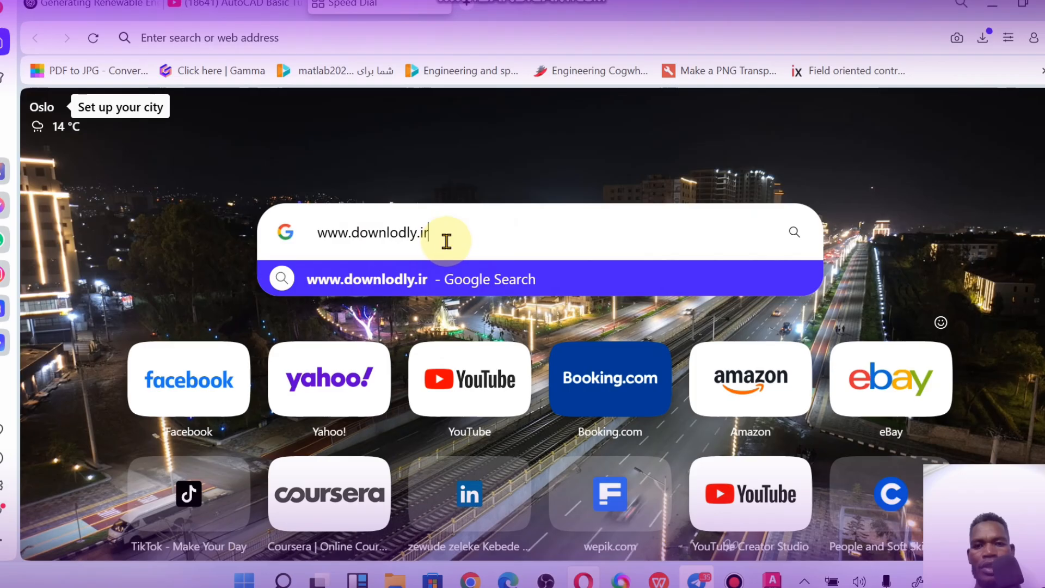
click(371, 198)
mouse_move(433, 237)
mouse_down()
mouse_move(296, 233)
mouse_move(446, 235)
mouse_up()
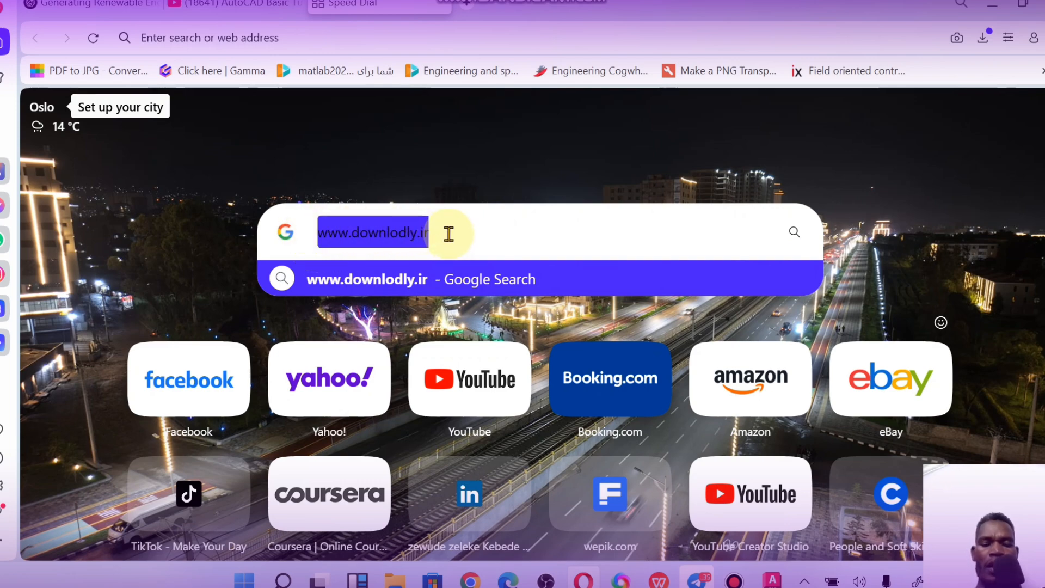
click(454, 243)
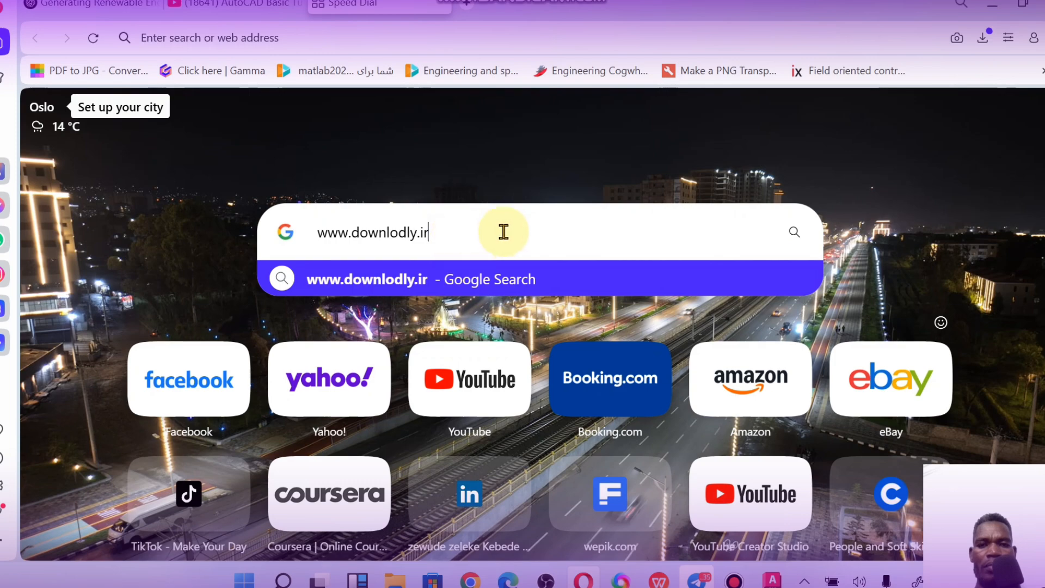
click(793, 233)
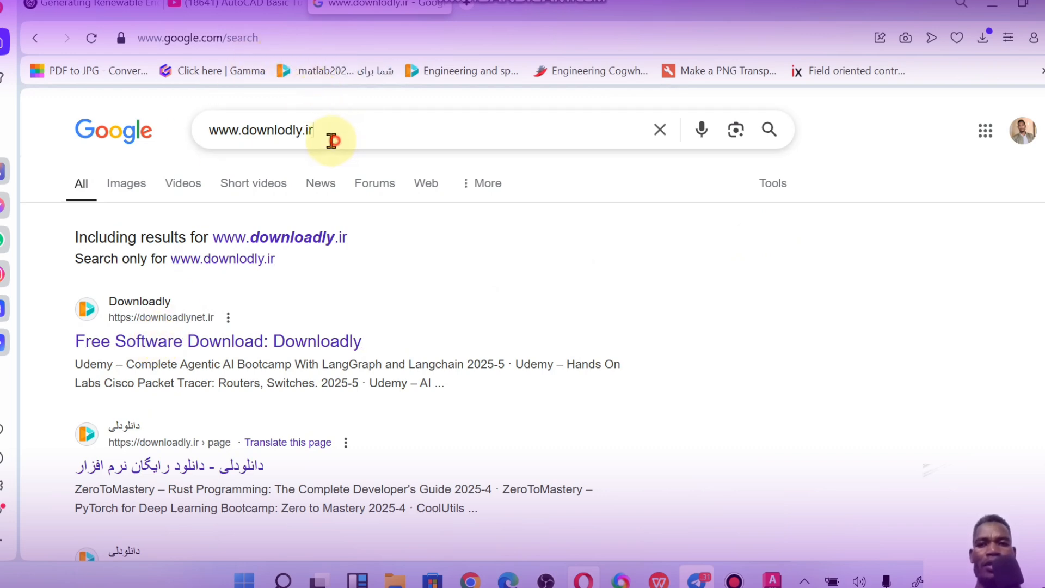
- Search Google for "get in pc", open the iGet Into PC website and close its pop-up advertising page
drag(334, 137, 197, 147)
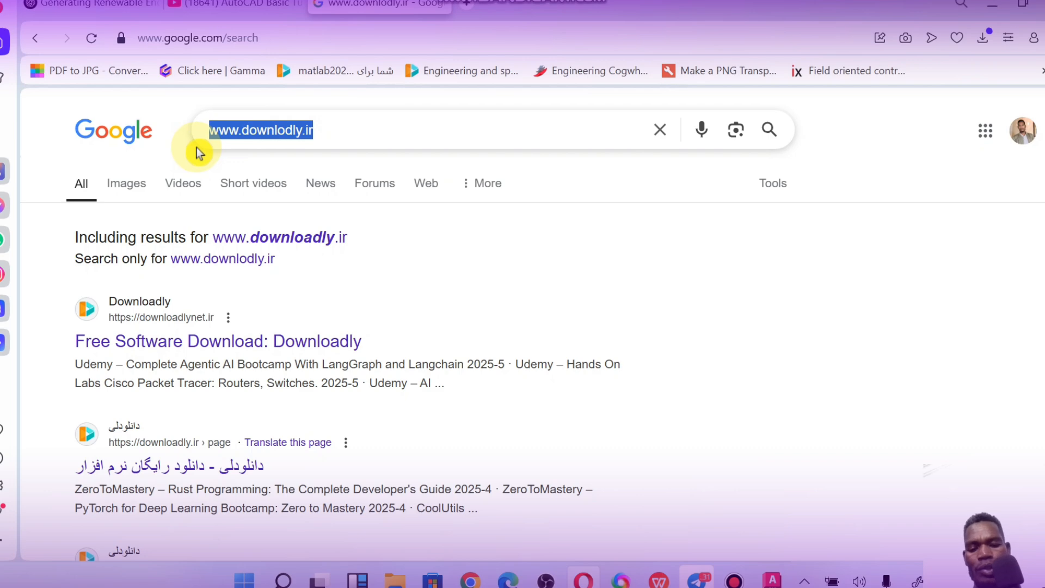
key(BackSpace)
text(get)
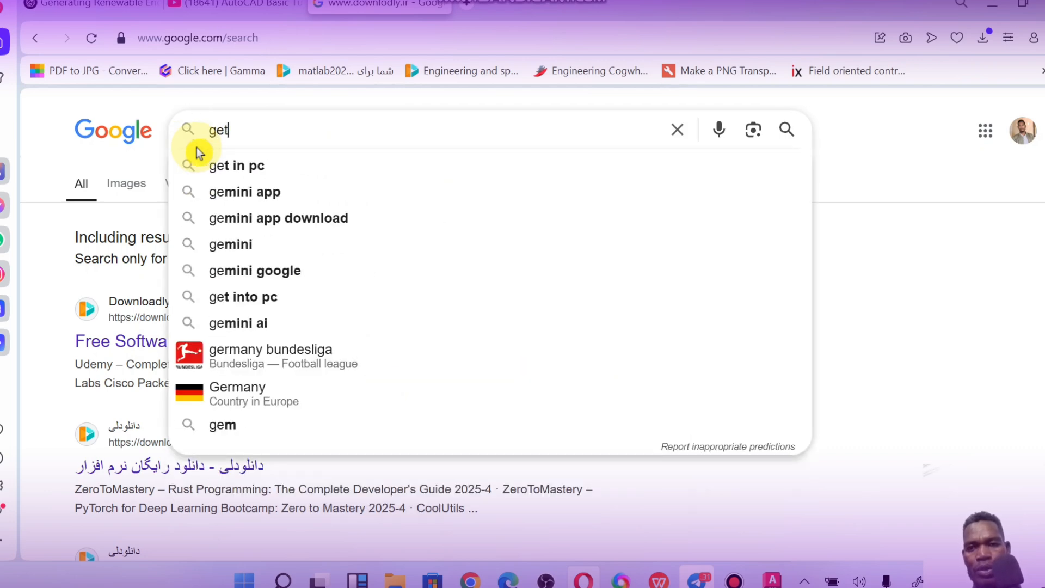
click(226, 164)
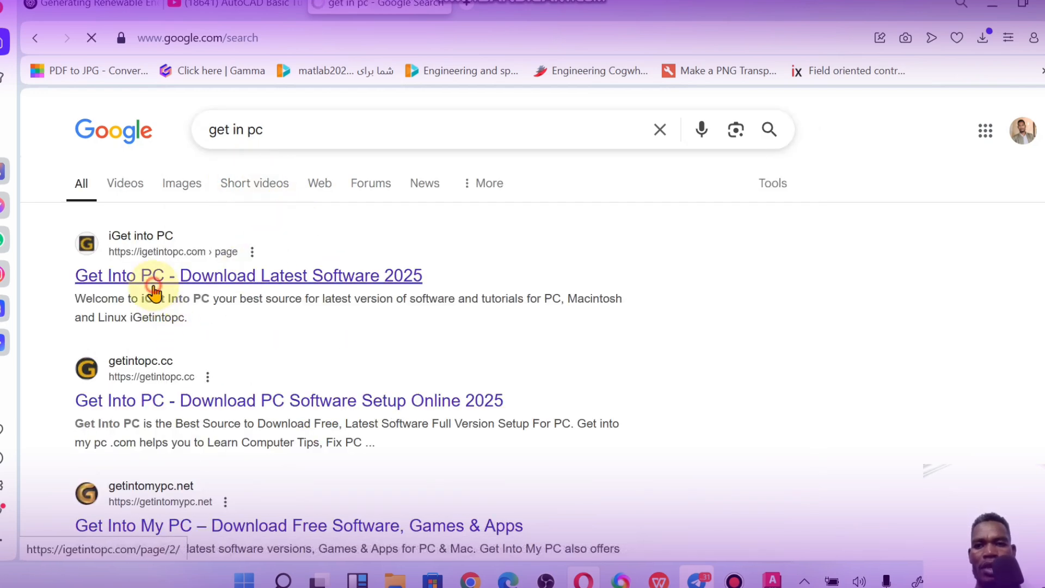
click(155, 284)
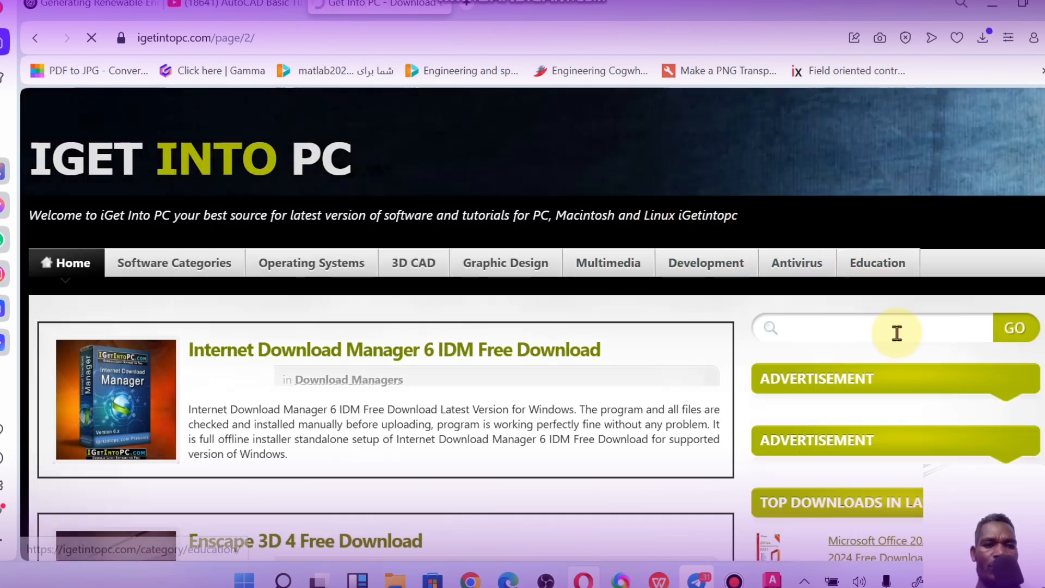
click(878, 327)
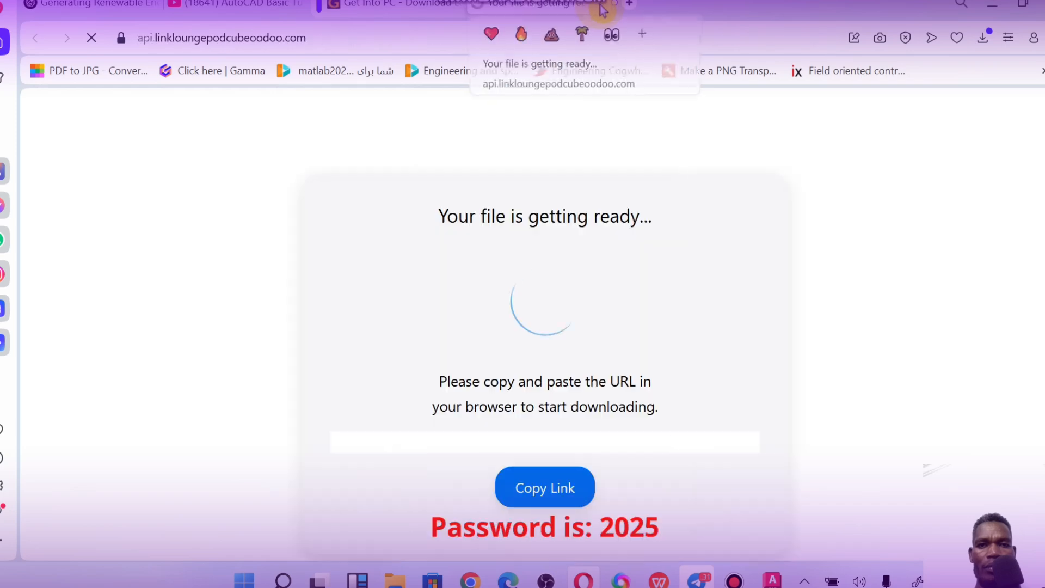
click(600, 6)
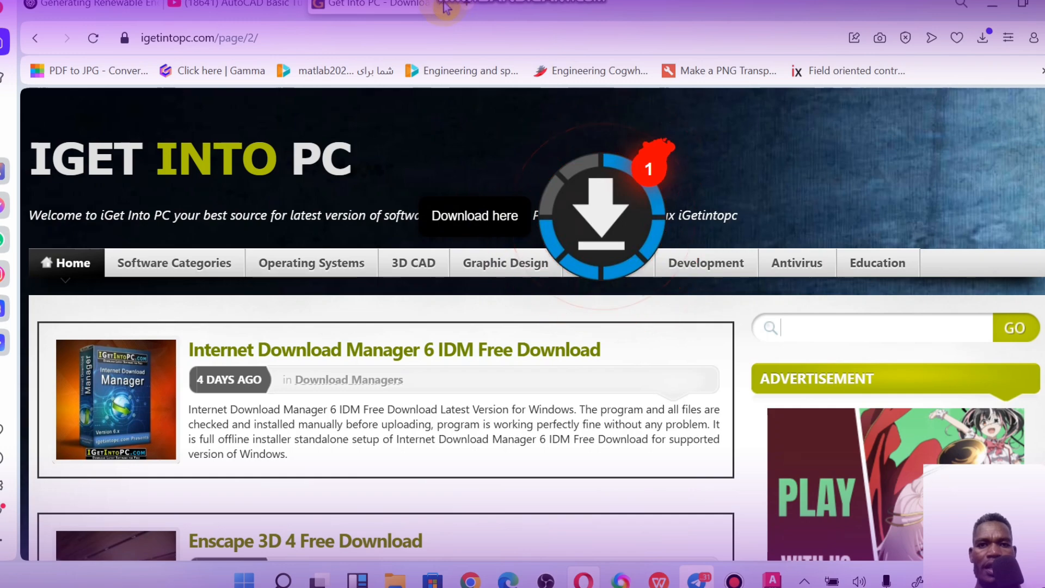
- Switch back to AutoCAD and quit it without saving the changes to Drawing1.dwg
click(991, 5)
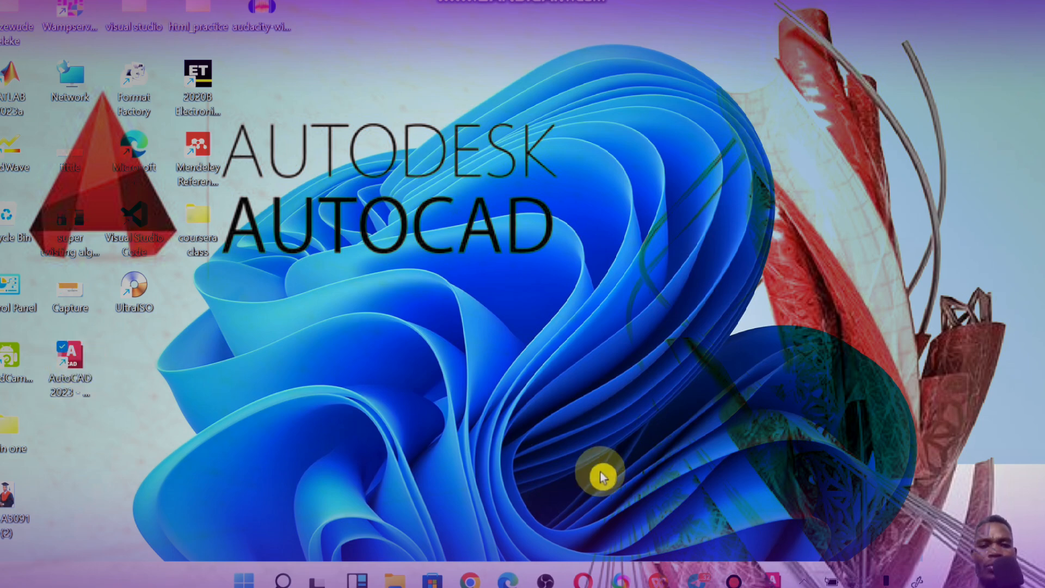
mouse_move(773, 580)
click(760, 552)
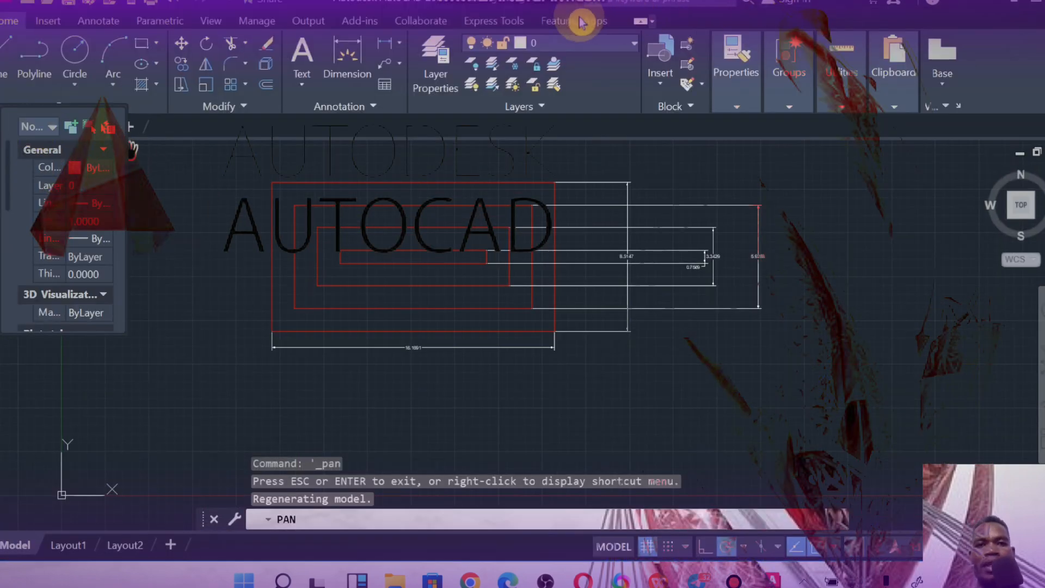
key(ctrl+q)
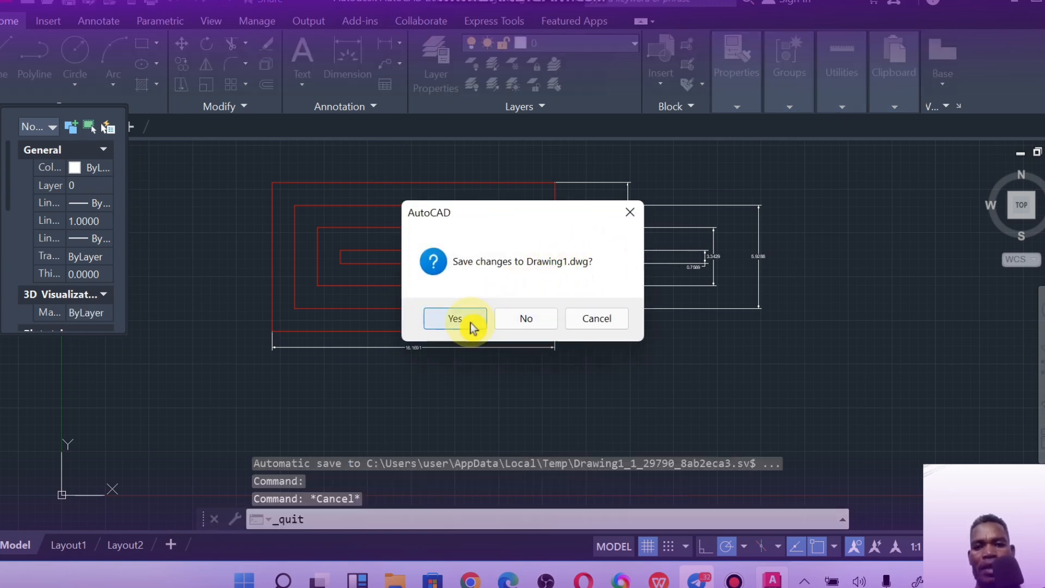
click(514, 321)
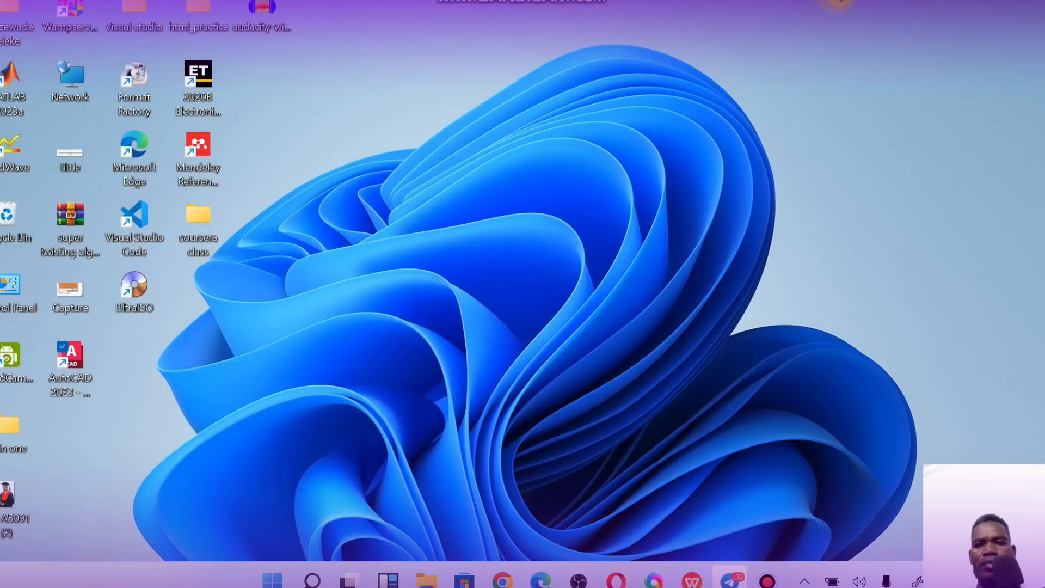
- Start AutoCAD 2023 from the desktop and dismiss the display scale warning
double_click(73, 361)
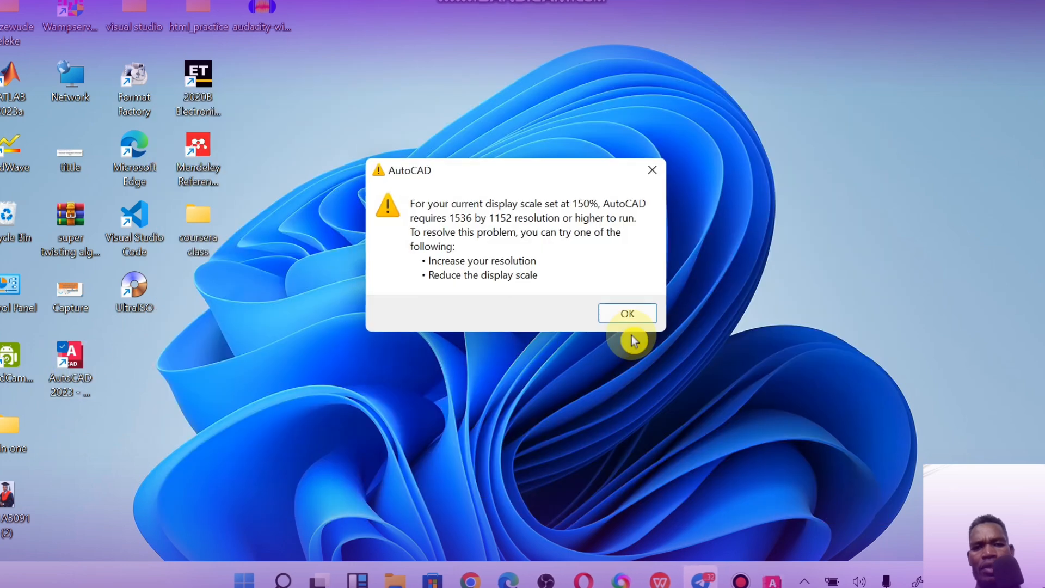
click(628, 319)
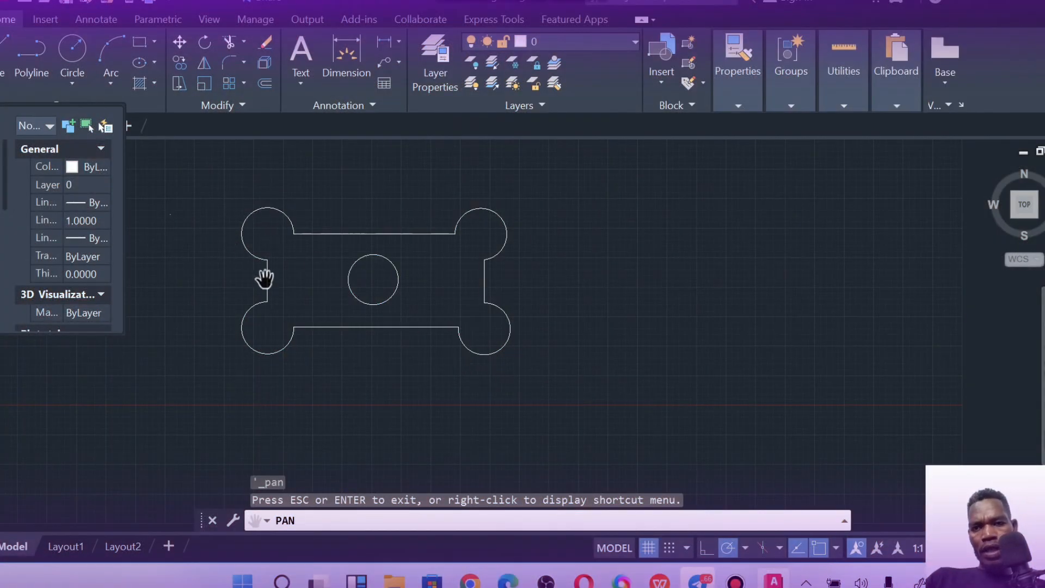
- Examine the finished example plate, including its four rounded corner lobes, straight edges and central circle
scroll(265, 279, up, 4)
scroll(265, 279, down, 4)
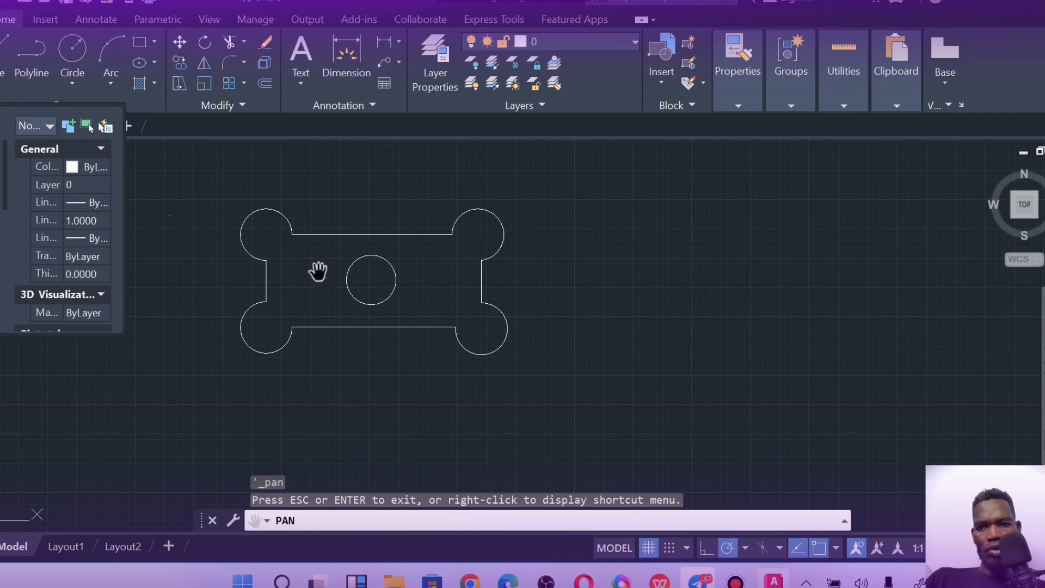
scroll(348, 272, up, 3)
scroll(349, 273, down, 2)
scroll(410, 278, up, 1)
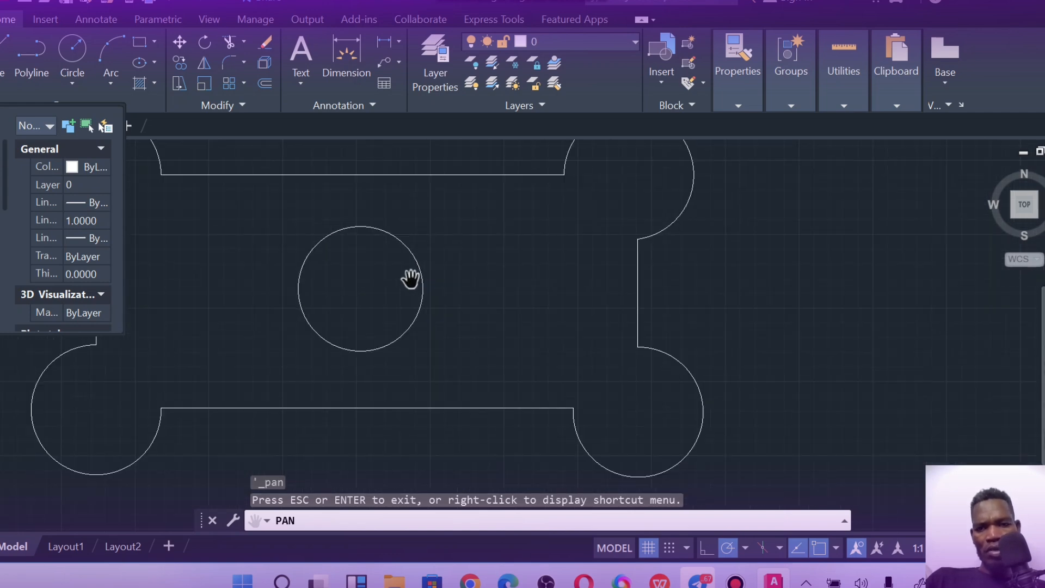
scroll(410, 278, down, 1)
scroll(409, 278, down, 2)
scroll(409, 277, up, 4)
scroll(411, 280, down, 4)
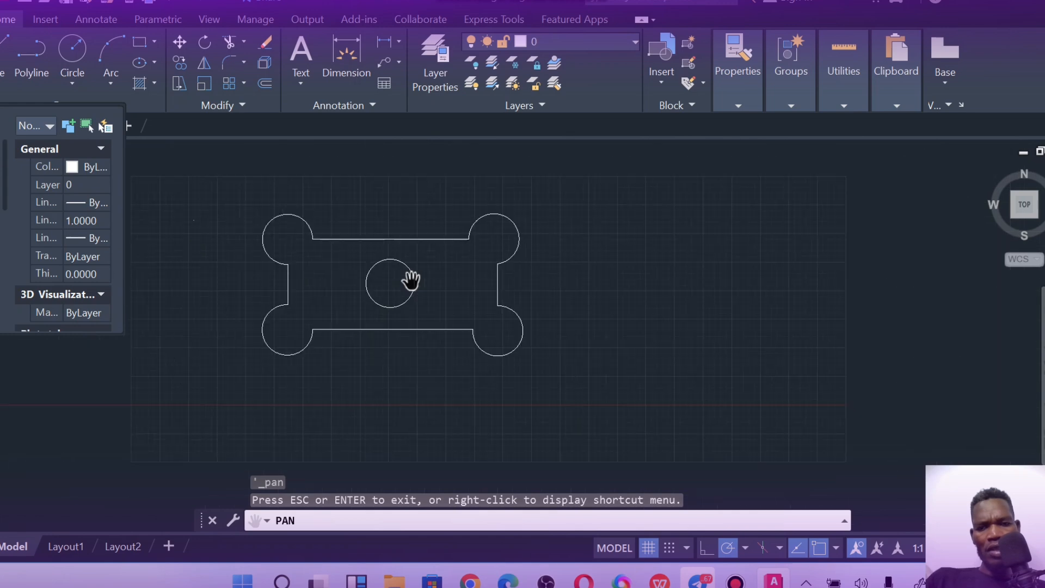
scroll(357, 291, up, 2)
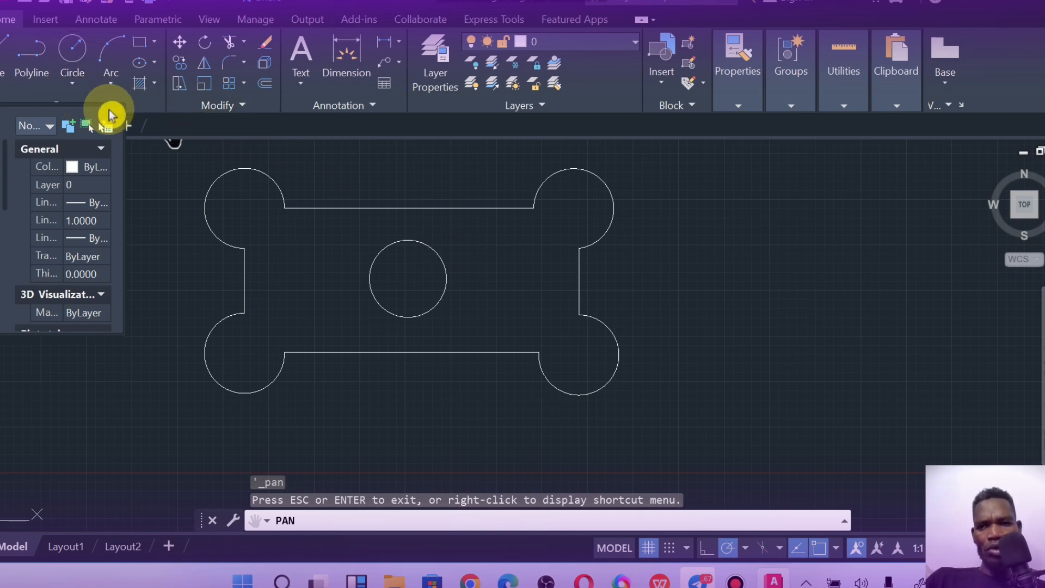
scroll(375, 286, up, 2)
scroll(375, 287, down, 2)
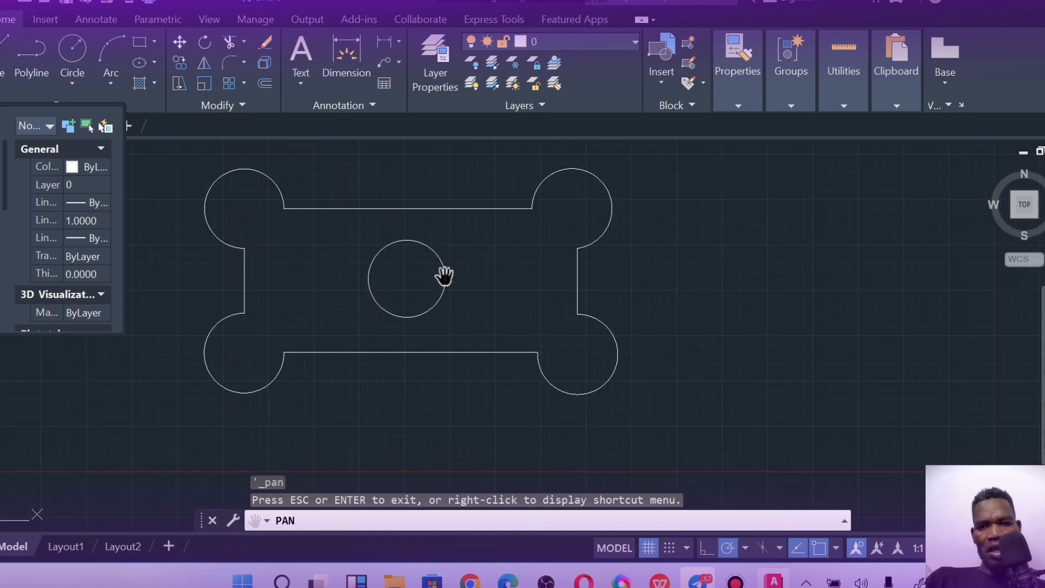
mouse_move(517, 276)
mouse_down()
mouse_move(496, 282)
mouse_move(423, 257)
mouse_up()
scroll(541, 241, down, 2)
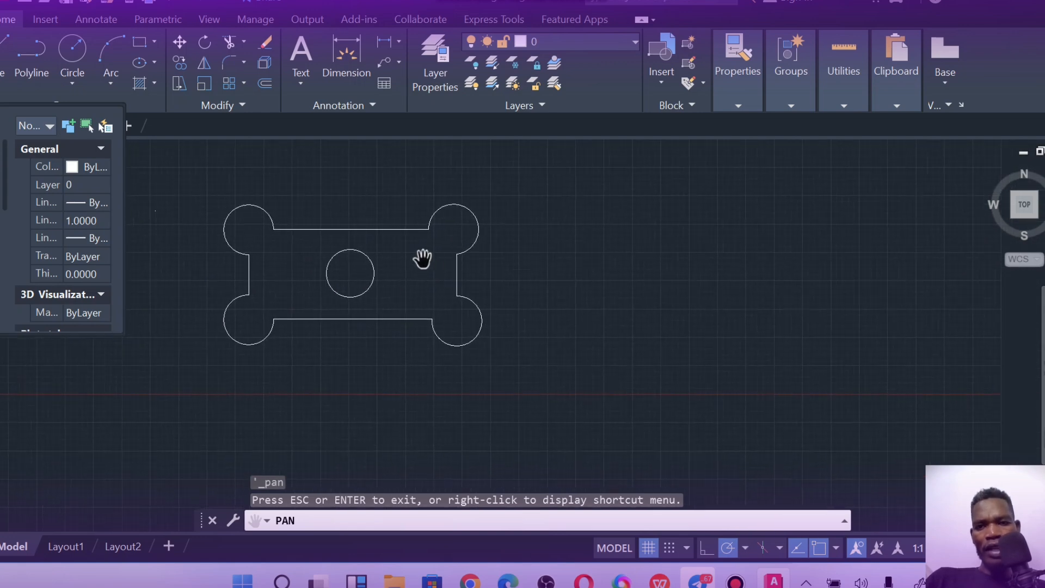
scroll(423, 257, up, 2)
scroll(423, 255, down, 2)
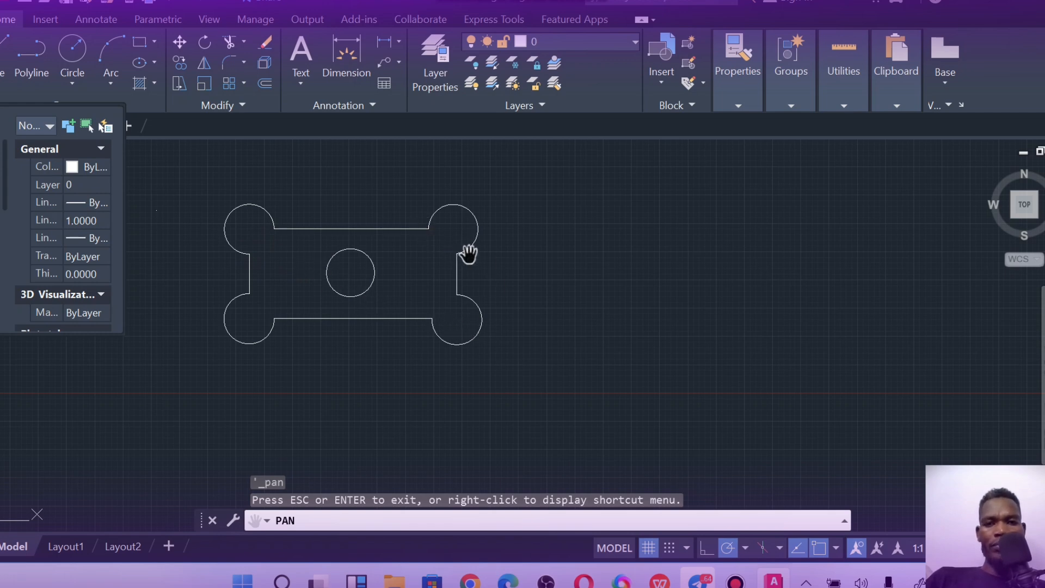
scroll(481, 233, up, 2)
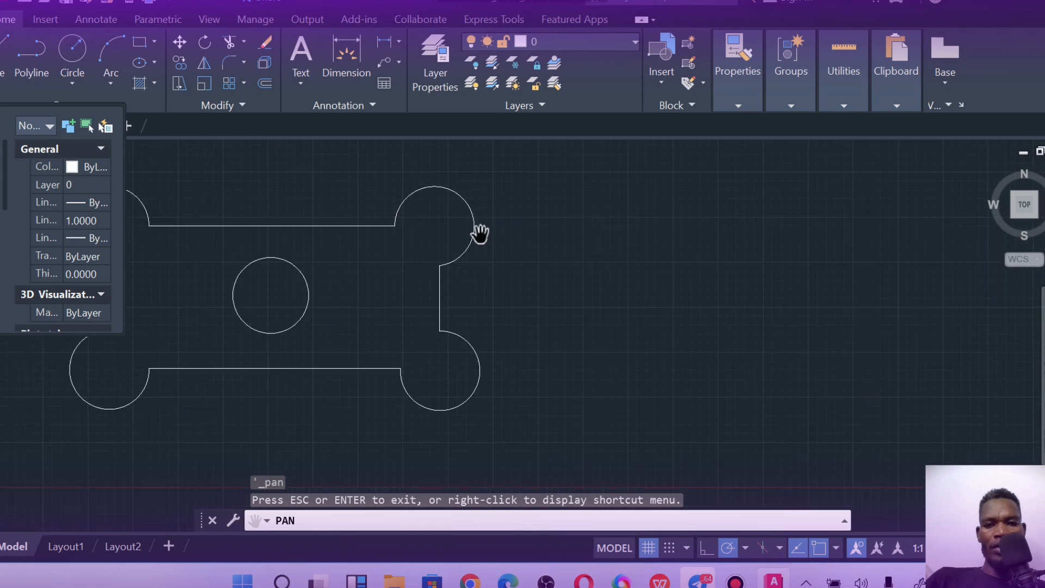
scroll(479, 228, down, 2)
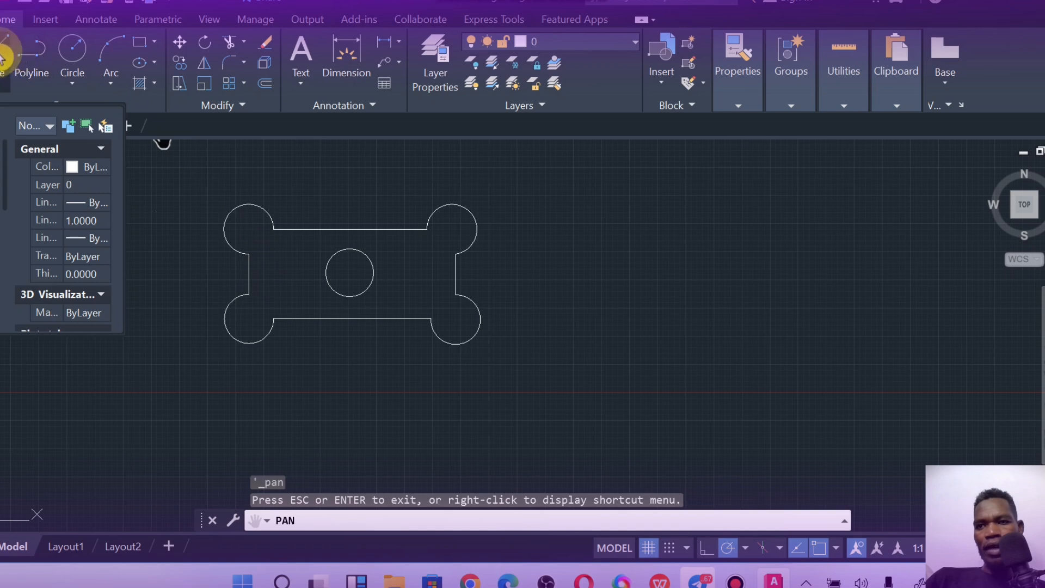
- Draw two connected lines from the upper-left arc's lower end to its centre and across to the arc's other end
click(8, 70)
click(249, 230)
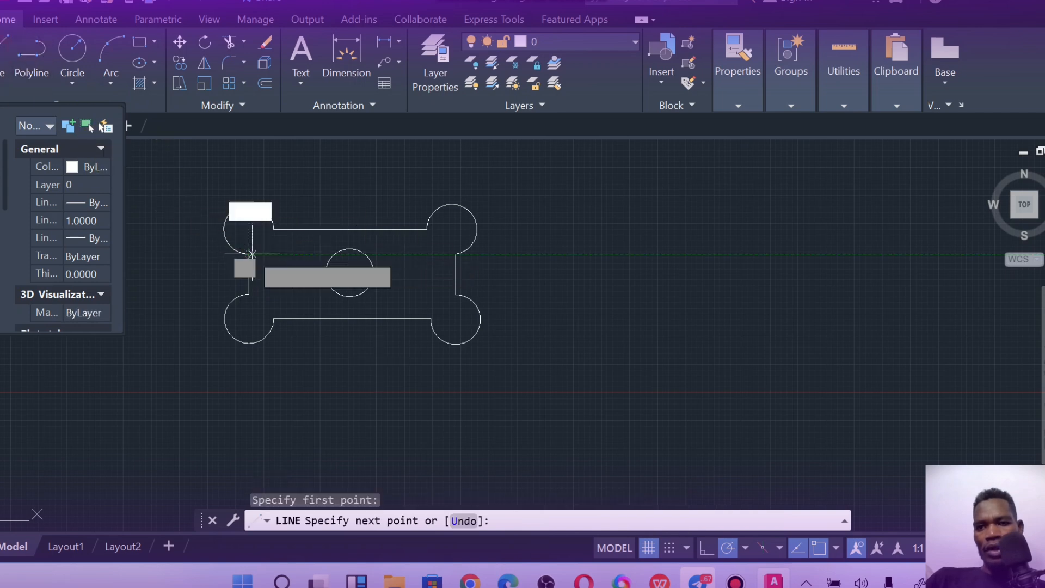
click(249, 229)
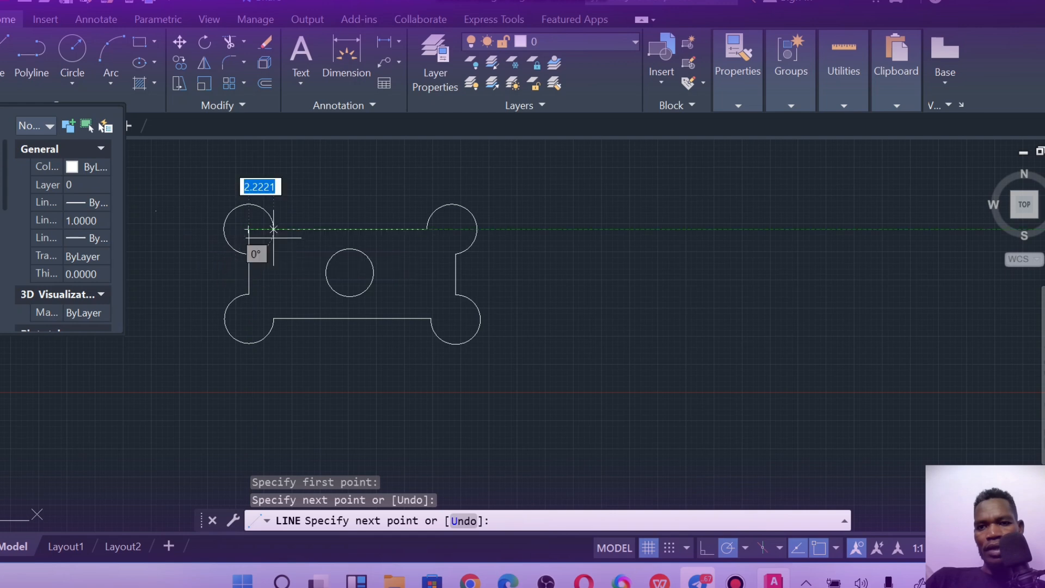
click(274, 229)
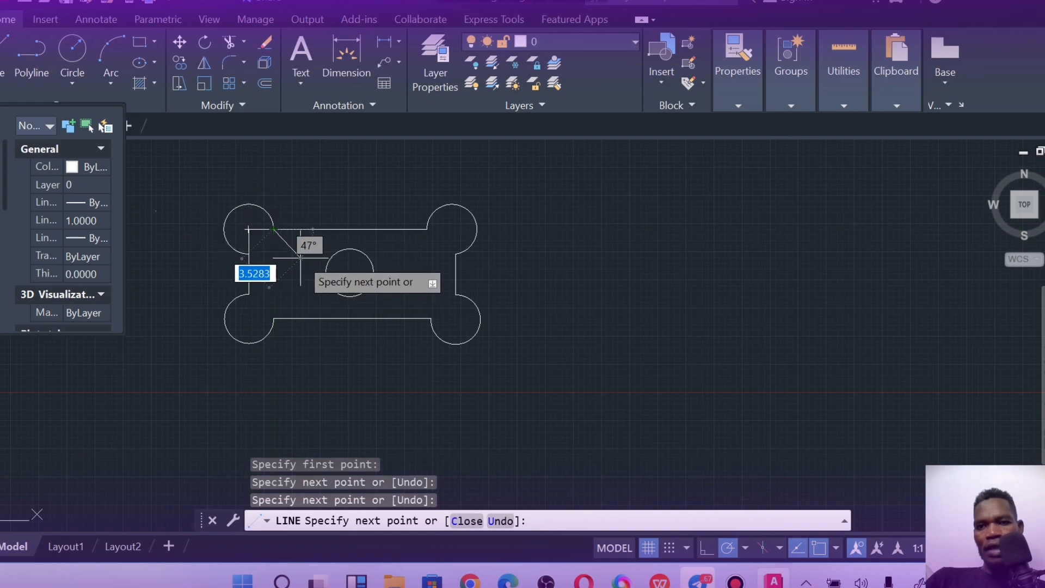
key(Escape)
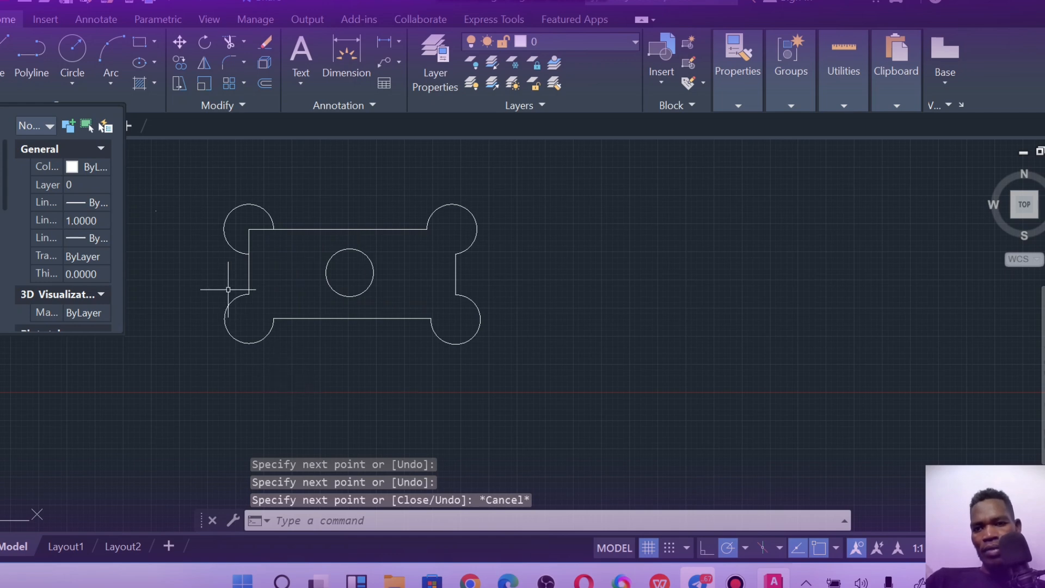
- Delete the two short lines inside the example plate's upper-left corner arc
click(246, 294)
key(Escape)
click(260, 229)
click(249, 240)
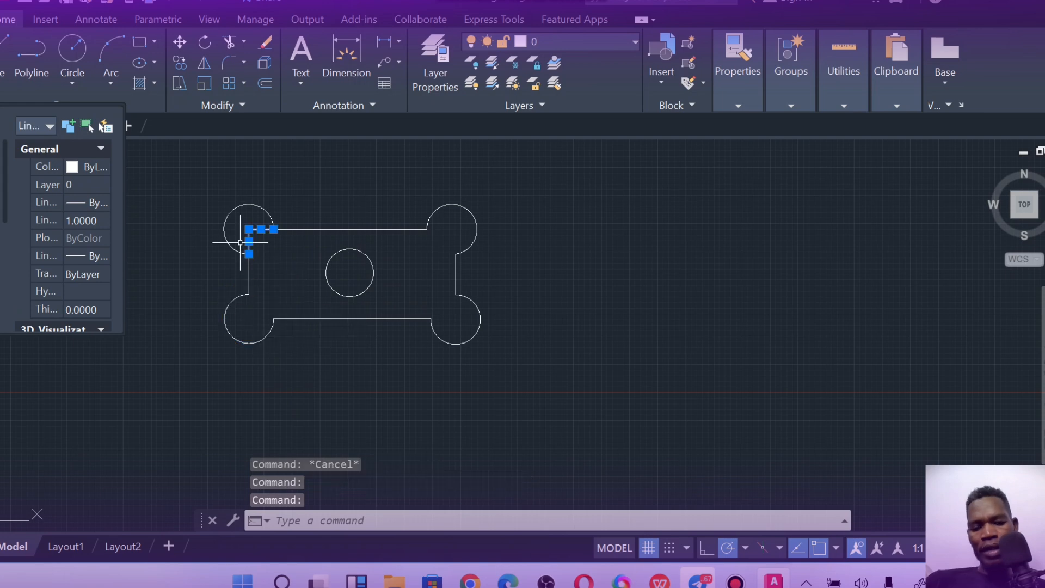
key(Delete)
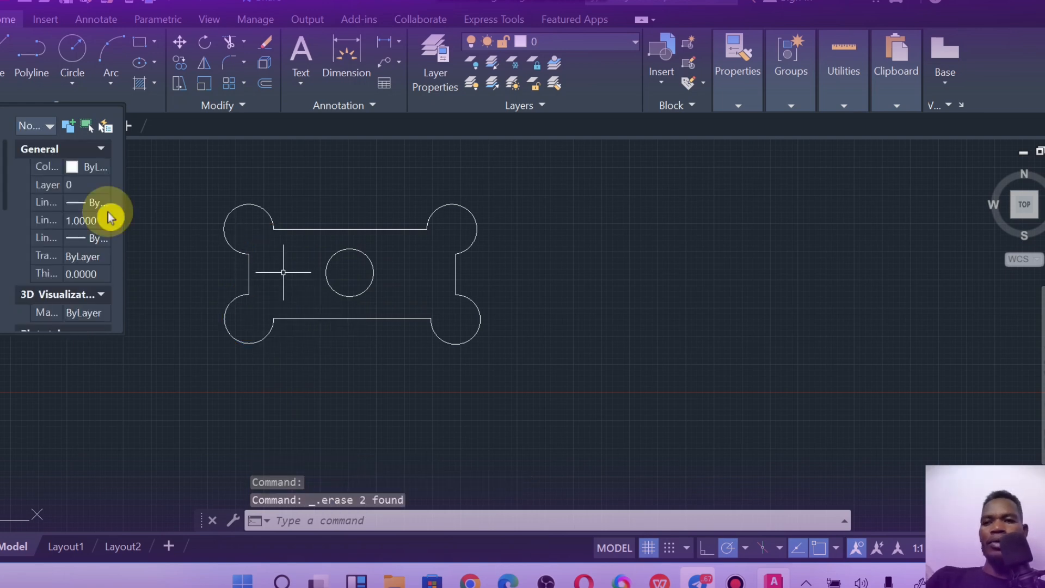
- Draw a horizontal rectangle in the empty area to the right of the example plate, at roughly the same height
click(143, 50)
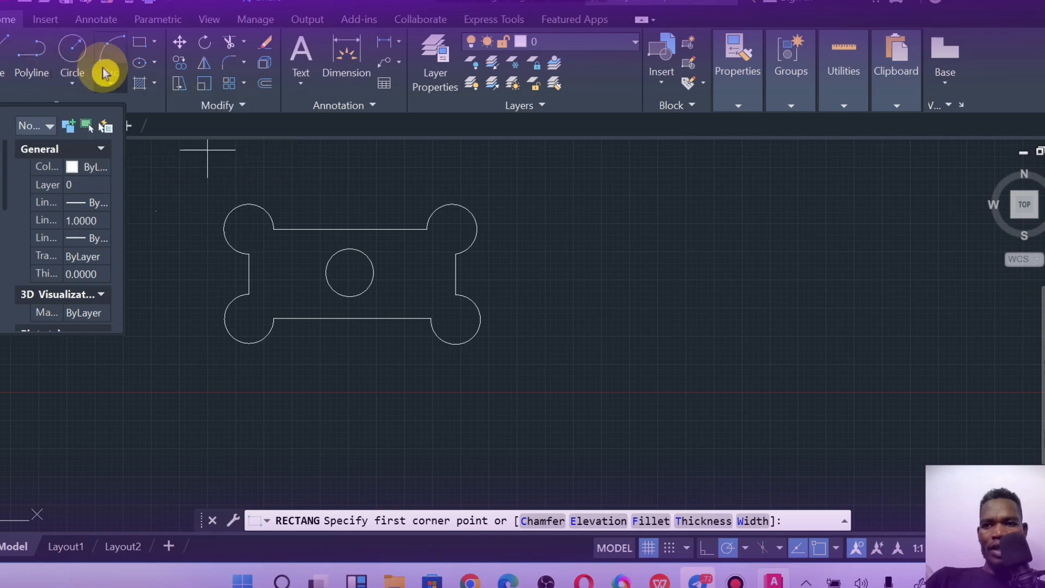
click(140, 47)
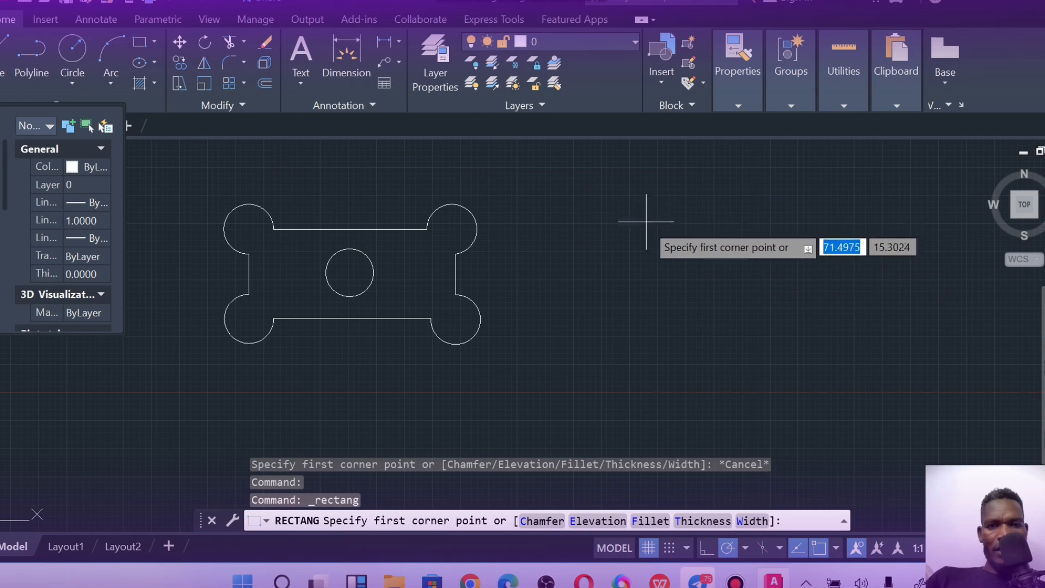
click(648, 234)
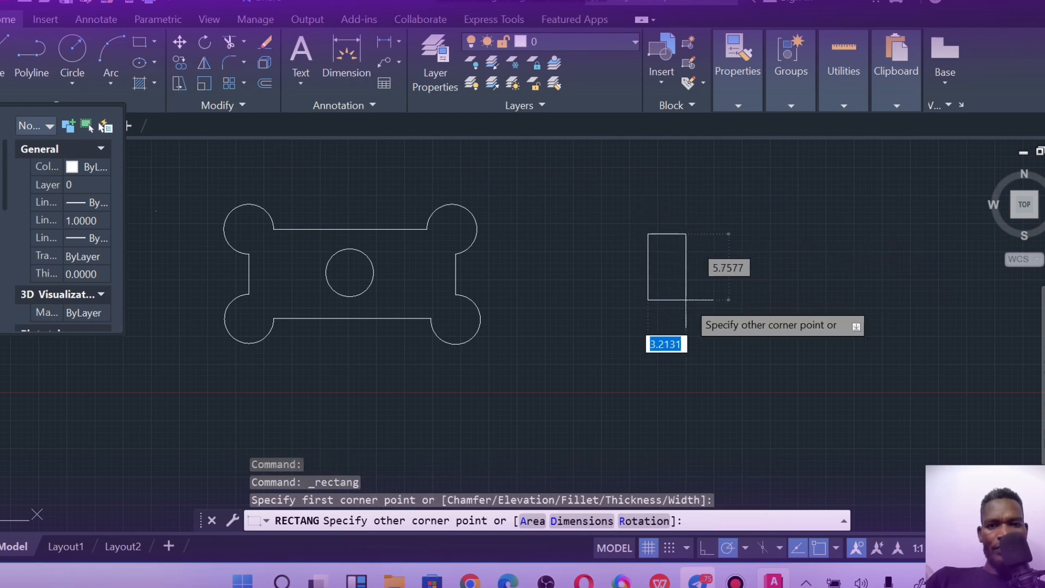
click(893, 339)
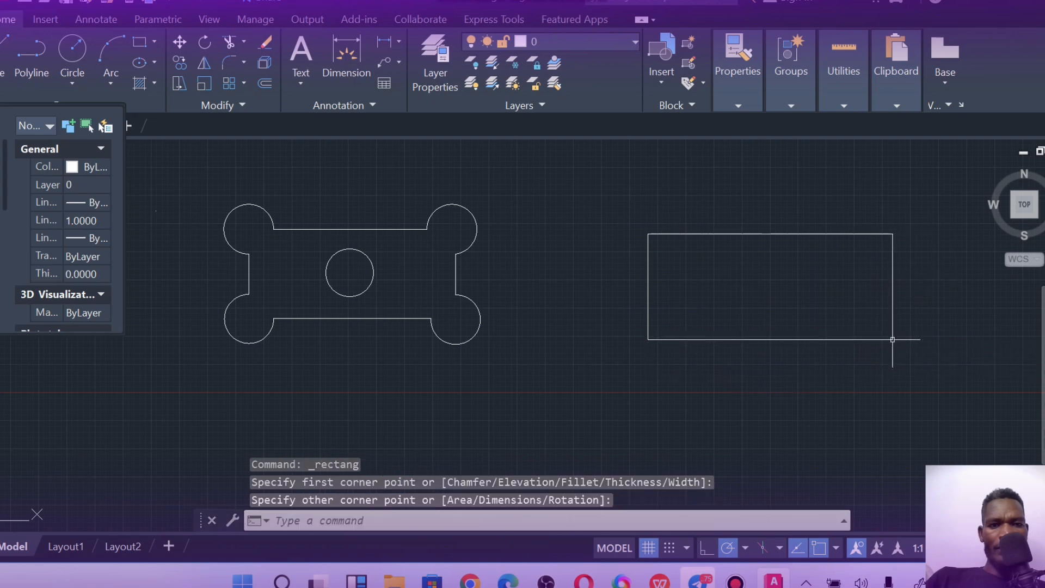
- Draw a circle with a radius of about 2.97 centred on the new rectangle's upper-left corner
scroll(784, 315, up, 2)
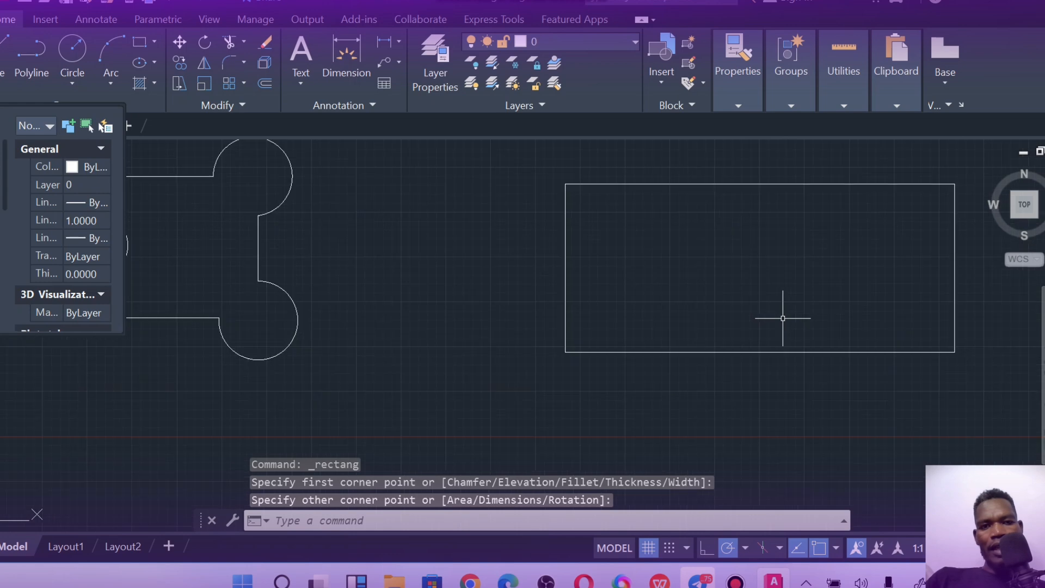
scroll(784, 315, down, 2)
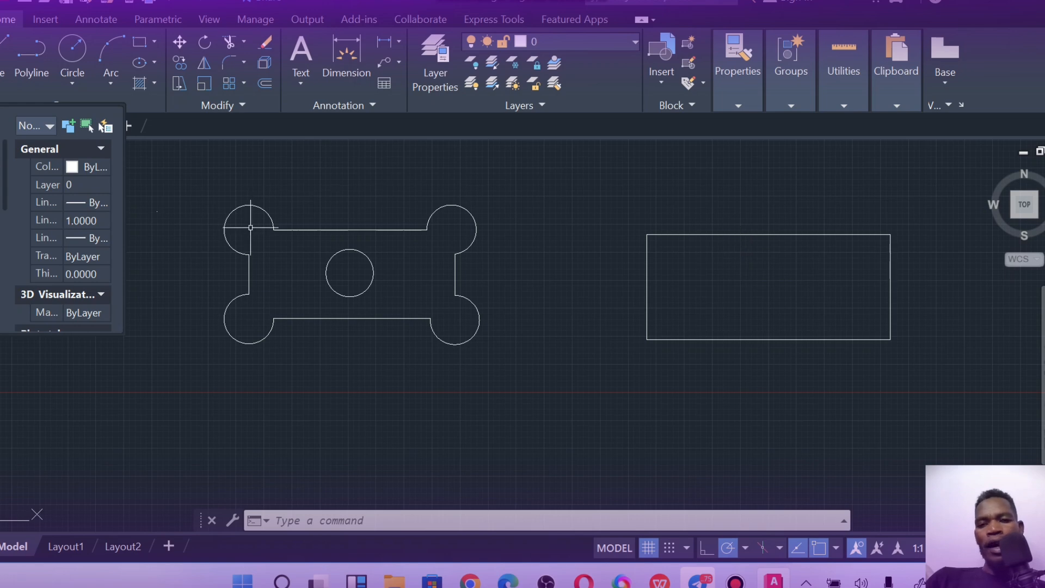
click(75, 53)
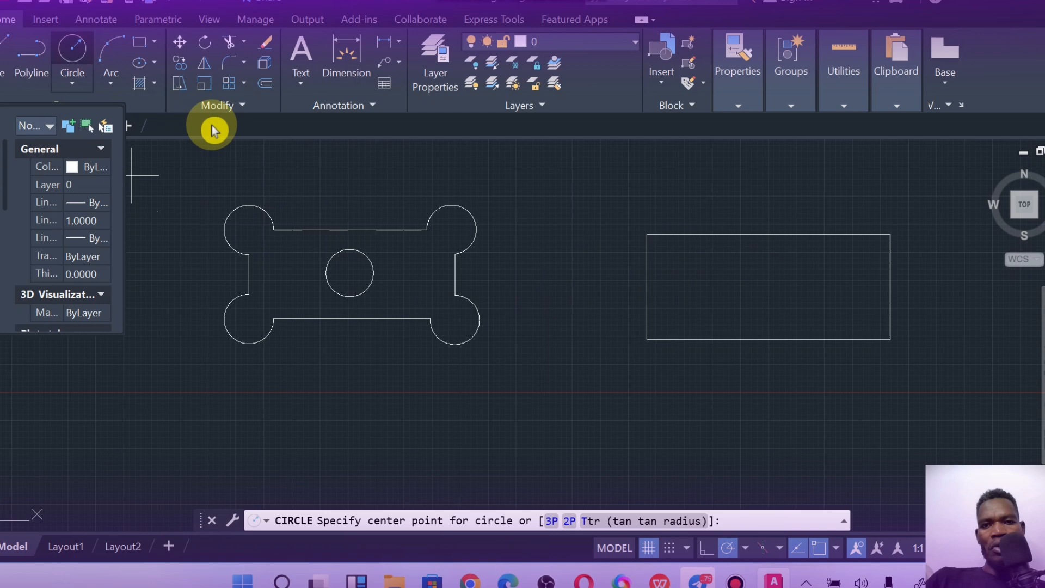
click(647, 234)
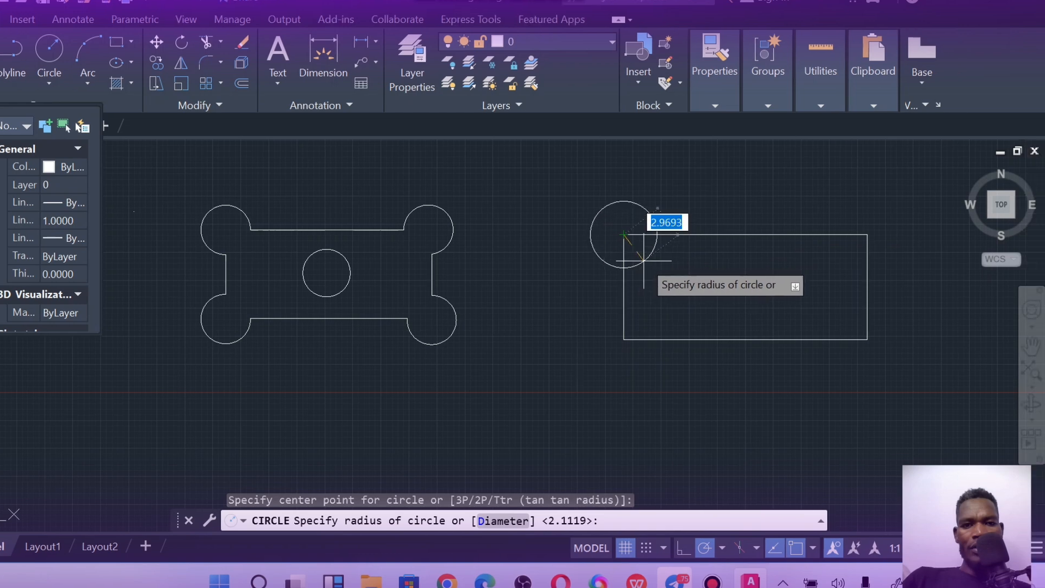
click(644, 261)
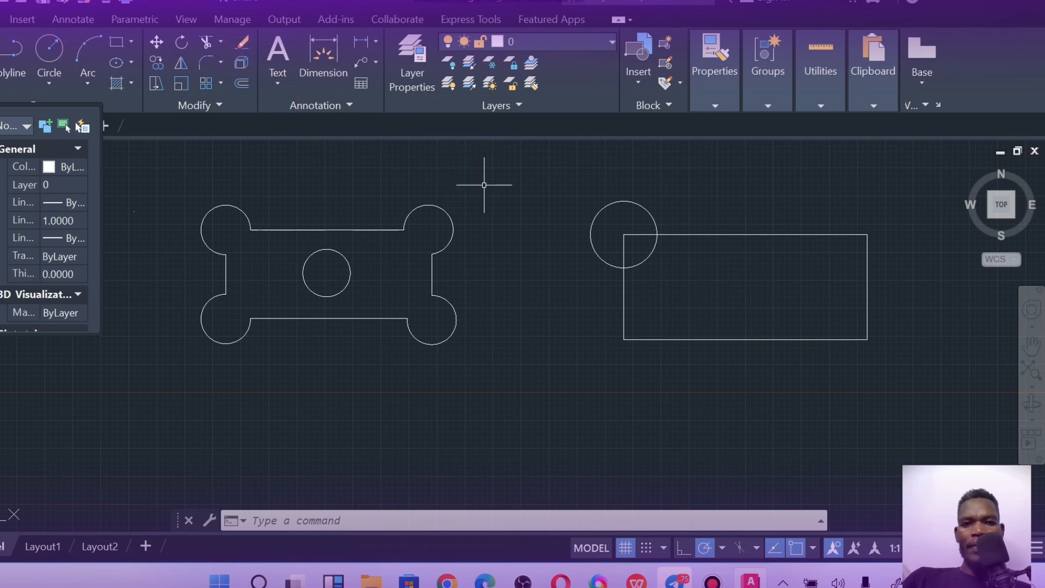
- Copy the corner circle from its centre onto the rectangle's other three corners
click(638, 200)
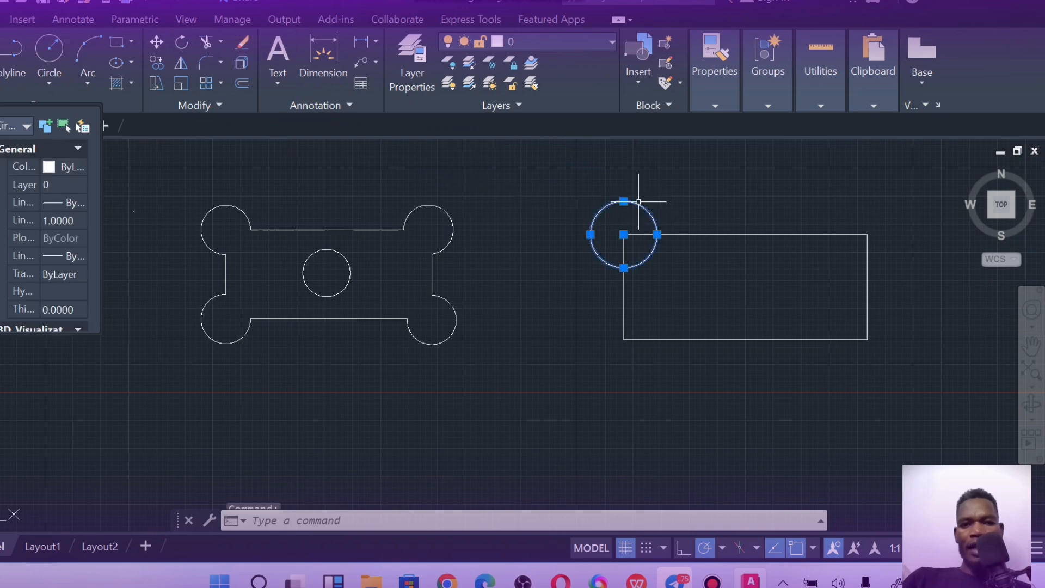
click(158, 72)
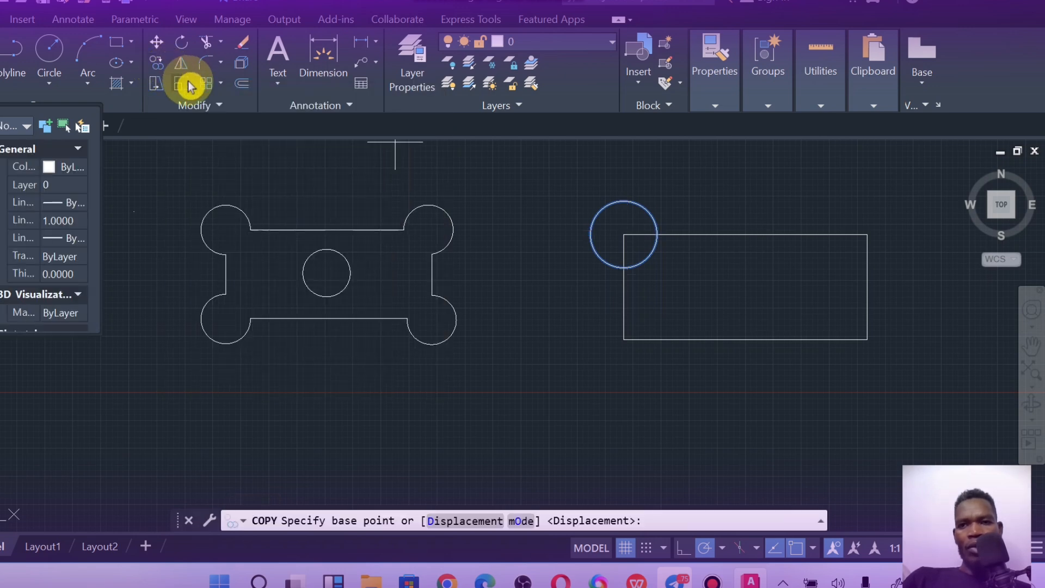
click(623, 235)
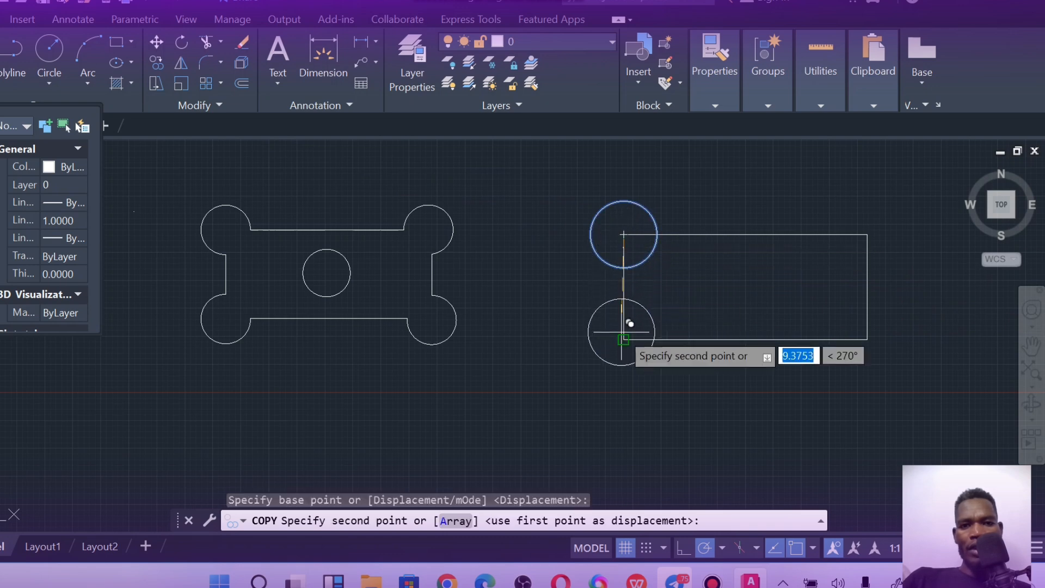
click(624, 339)
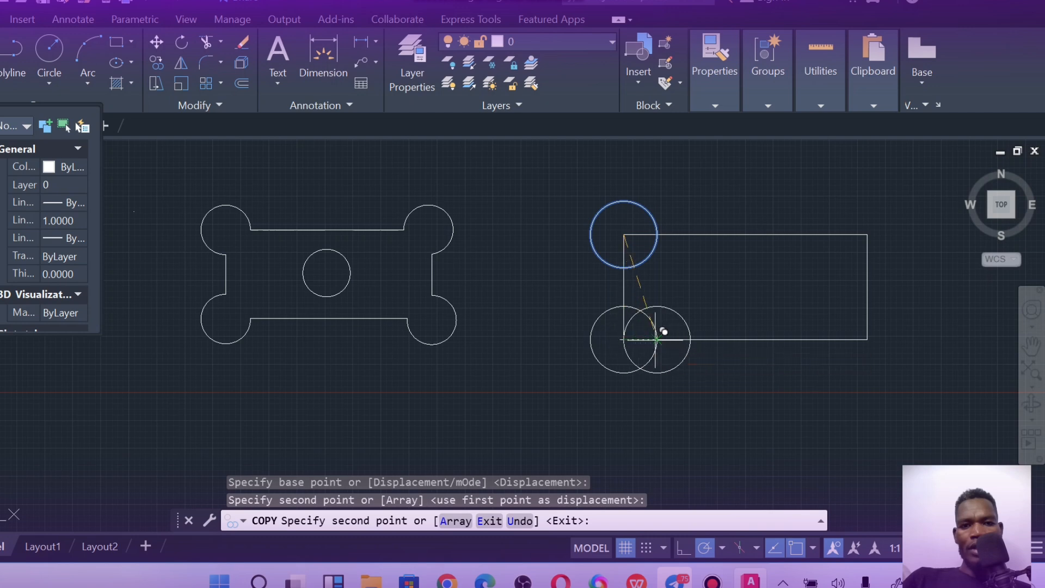
click(867, 235)
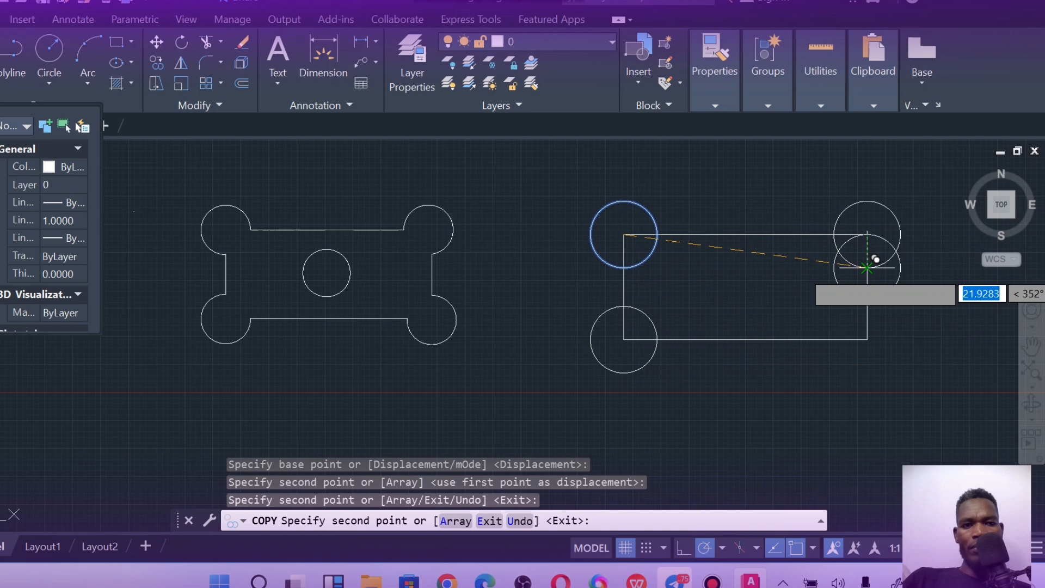
click(867, 340)
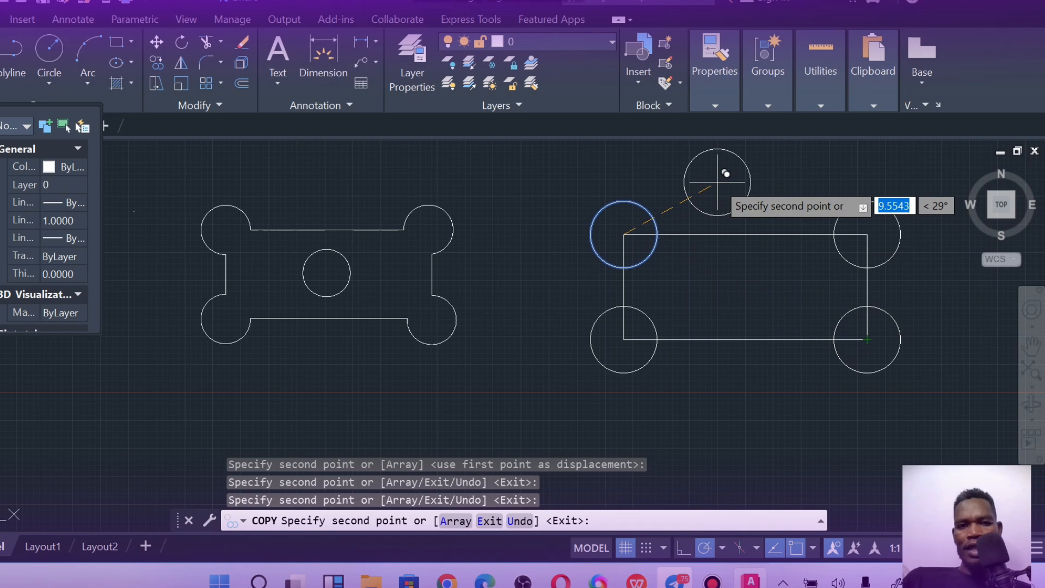
key(Escape)
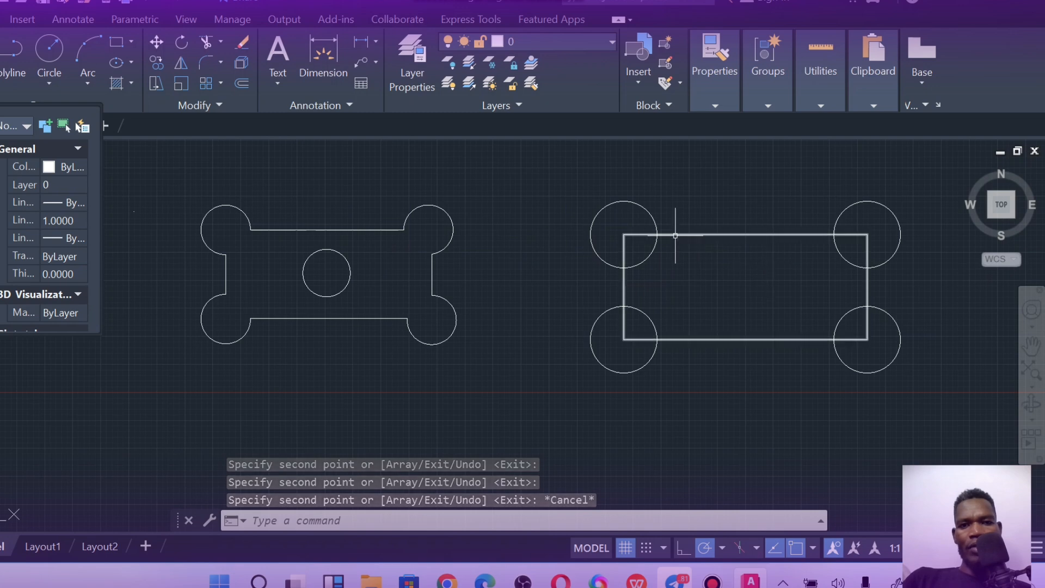
- Copy the upper-left corner circle from its centre to roughly the middle of the rectangle
click(649, 210)
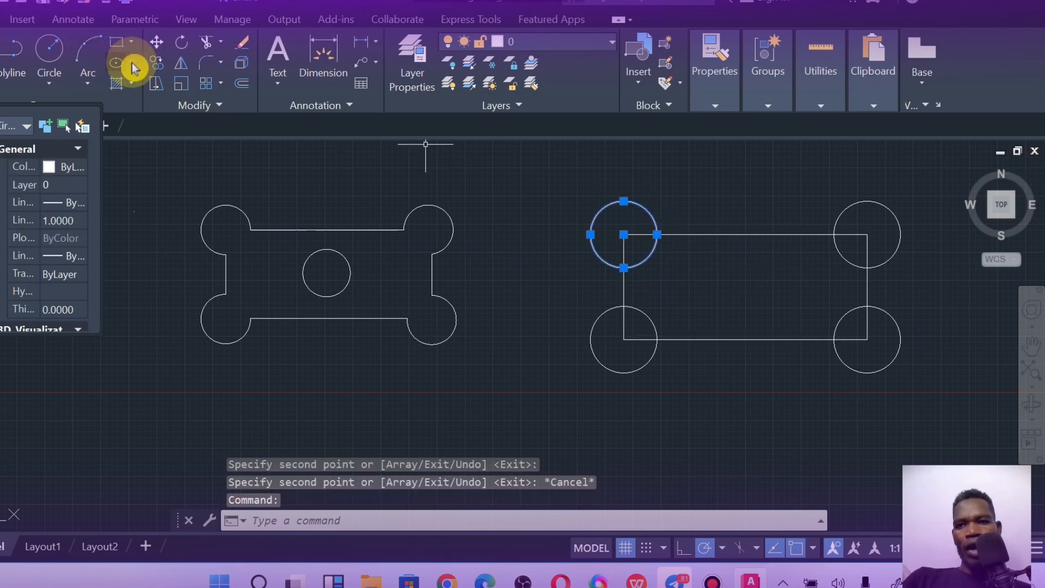
click(156, 63)
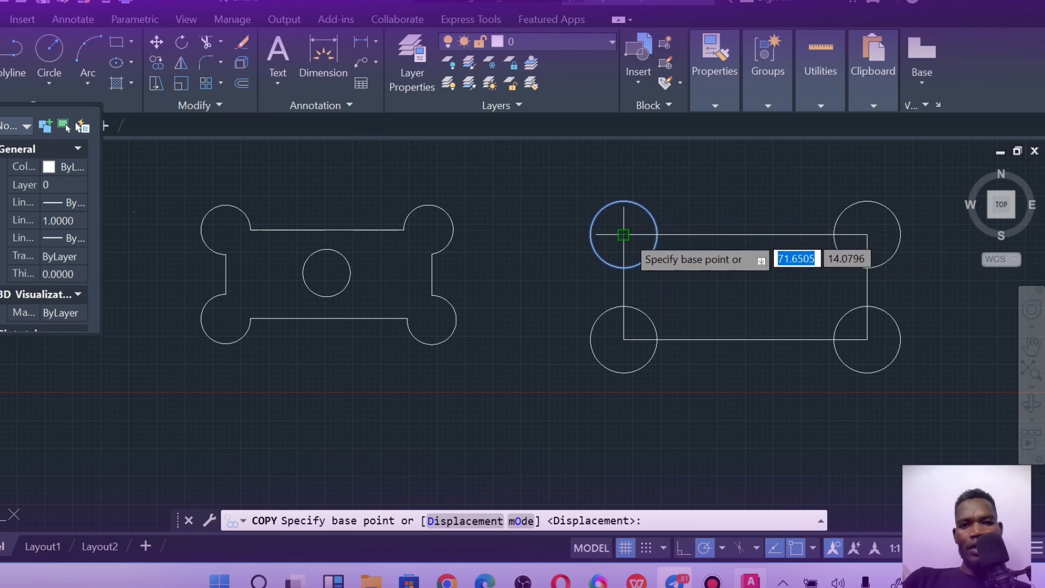
click(624, 235)
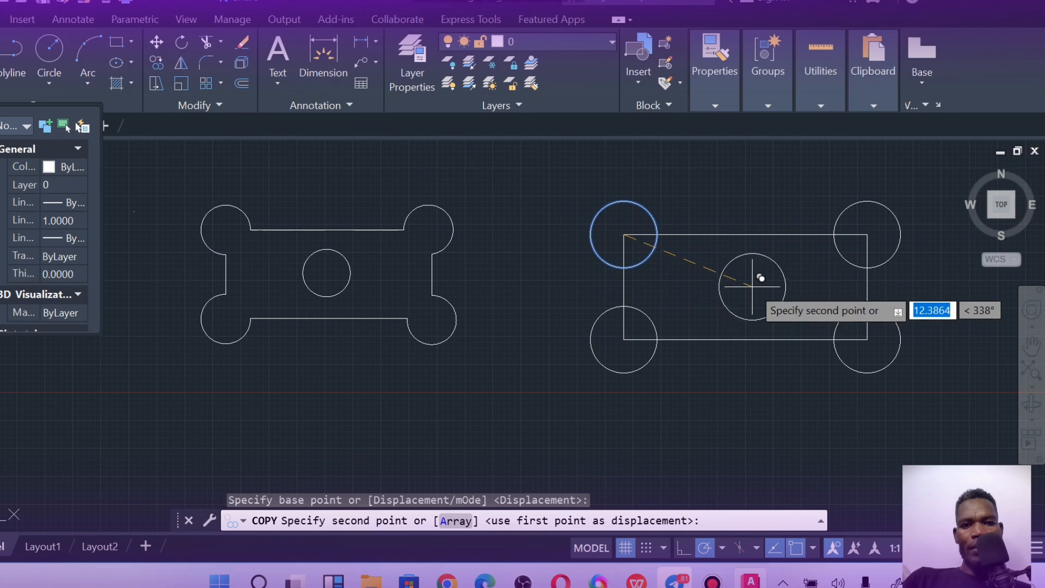
click(753, 286)
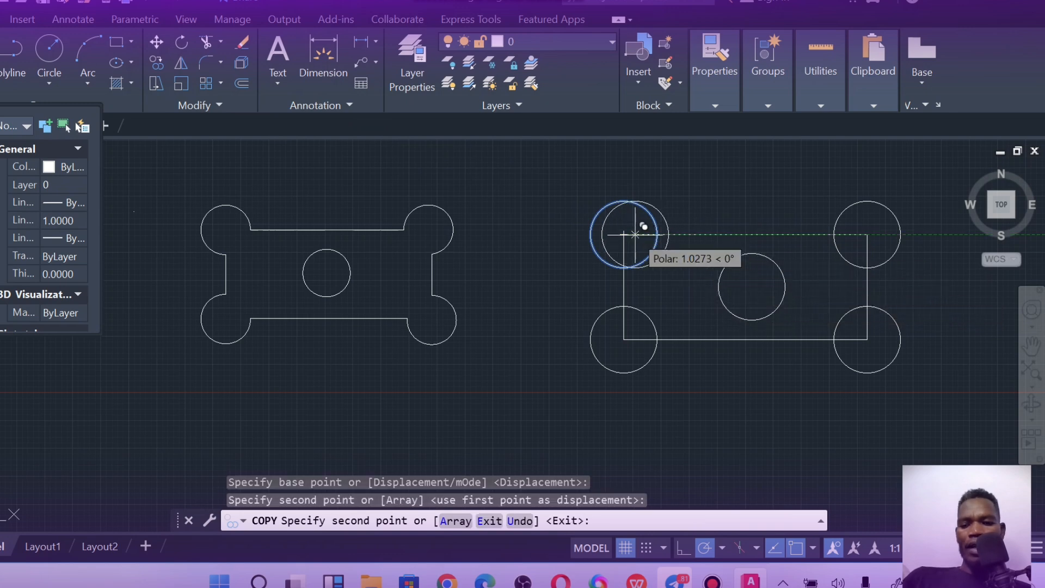
key(Escape)
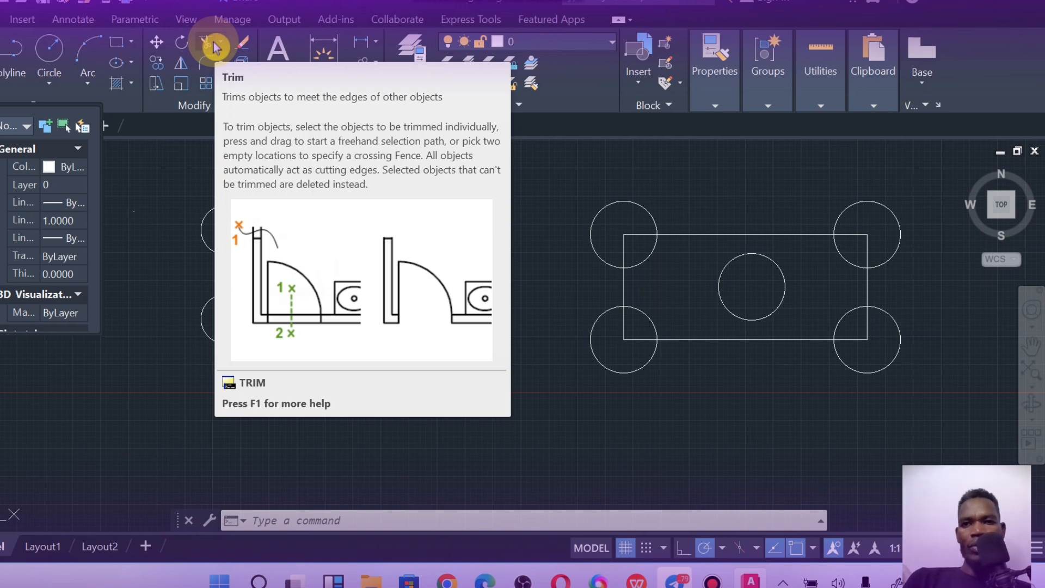
- Trim the inner arcs and the rectangle edges inside the two left corner circles, leaving open outer lobes
click(212, 42)
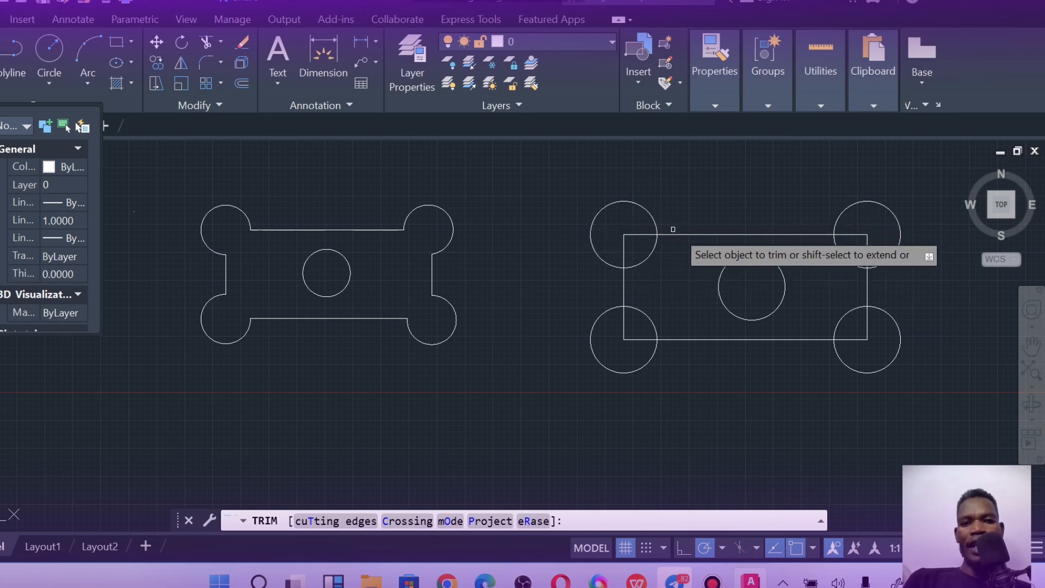
click(654, 253)
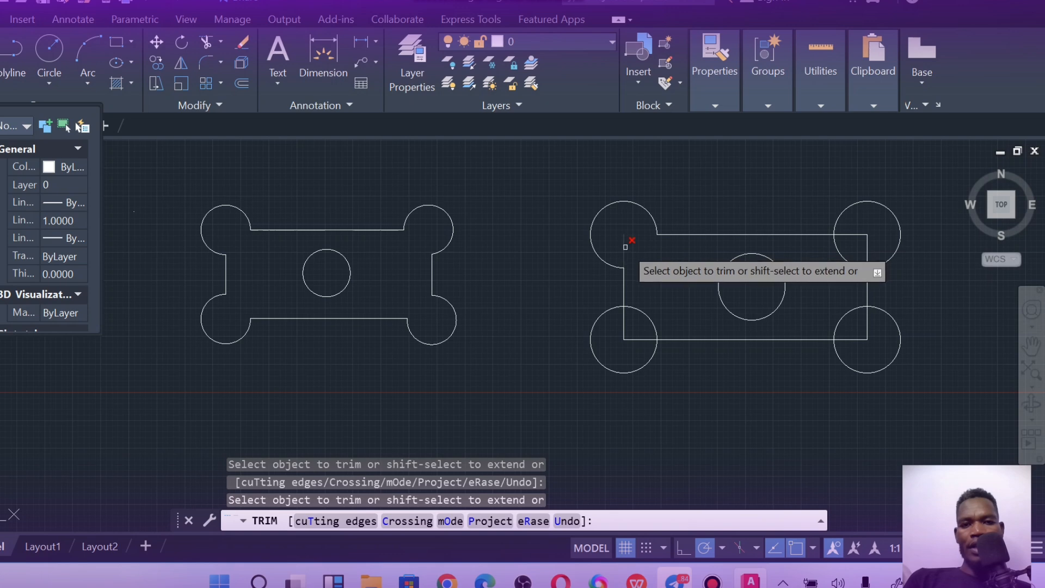
click(634, 335)
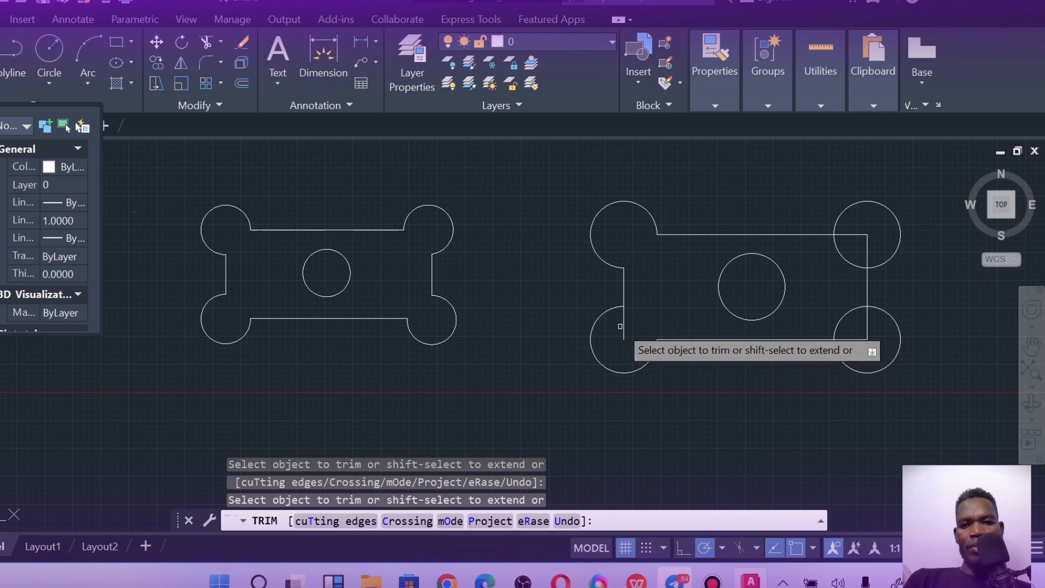
click(625, 321)
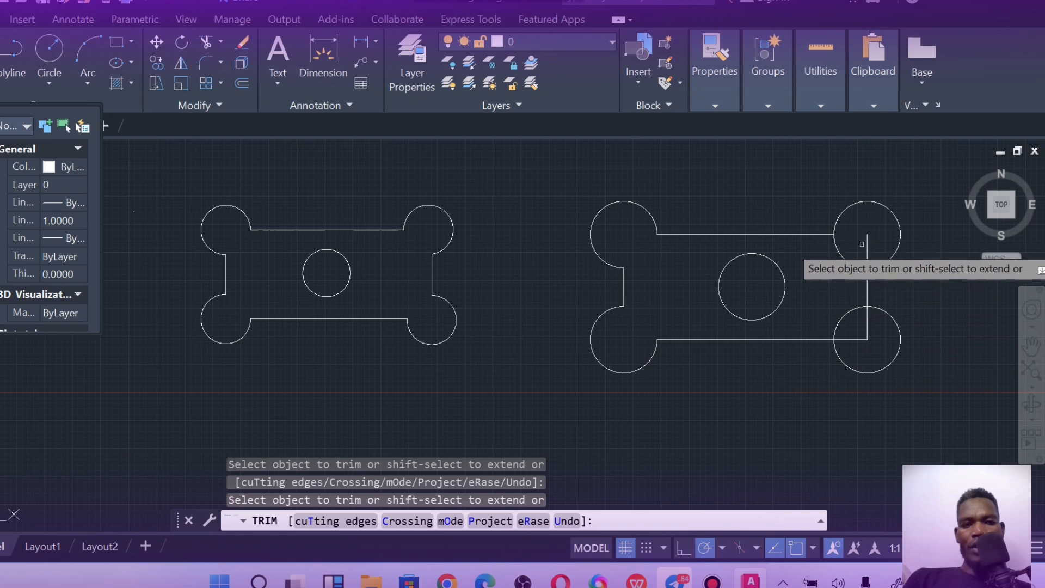
- Trim the inner arcs and the rectangle edges inside the two right corner circles to complete the plate outline
click(866, 245)
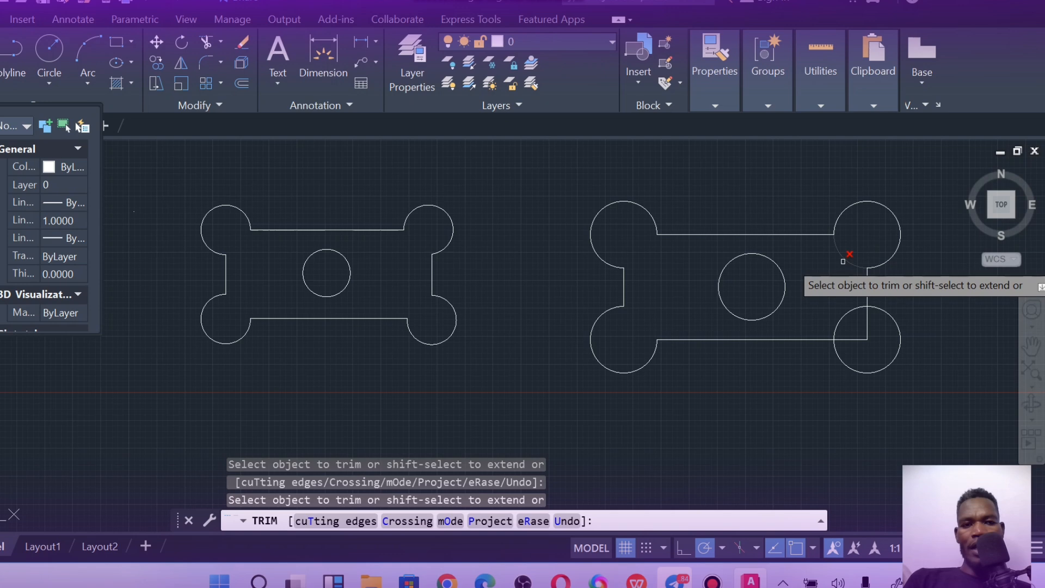
click(843, 262)
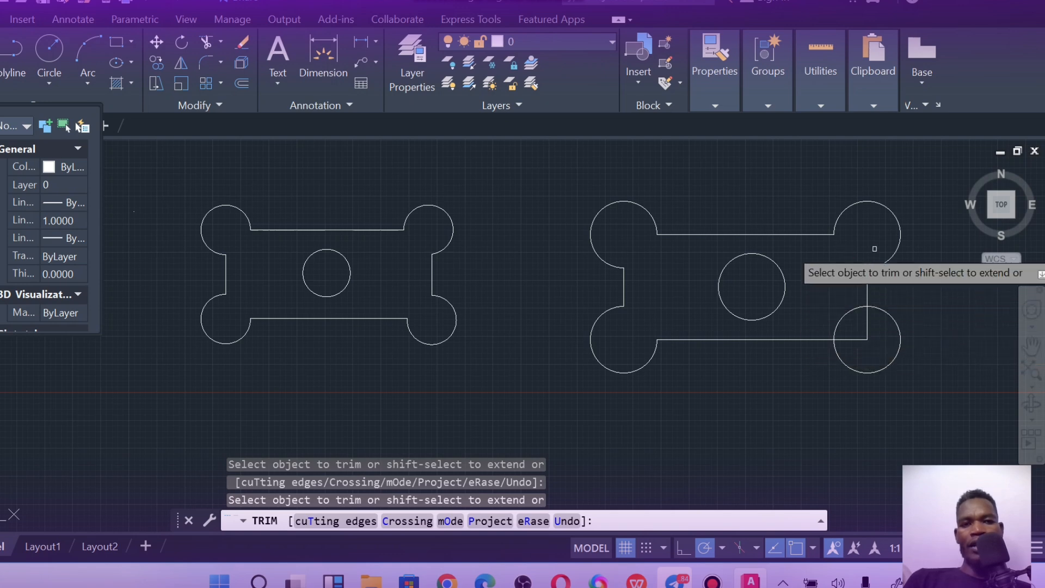
click(868, 318)
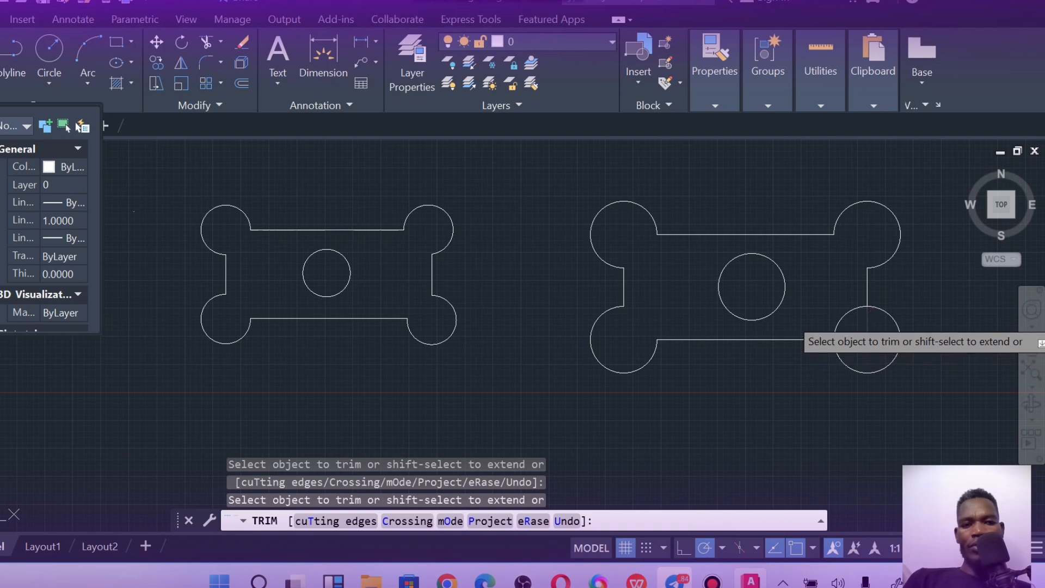
click(848, 315)
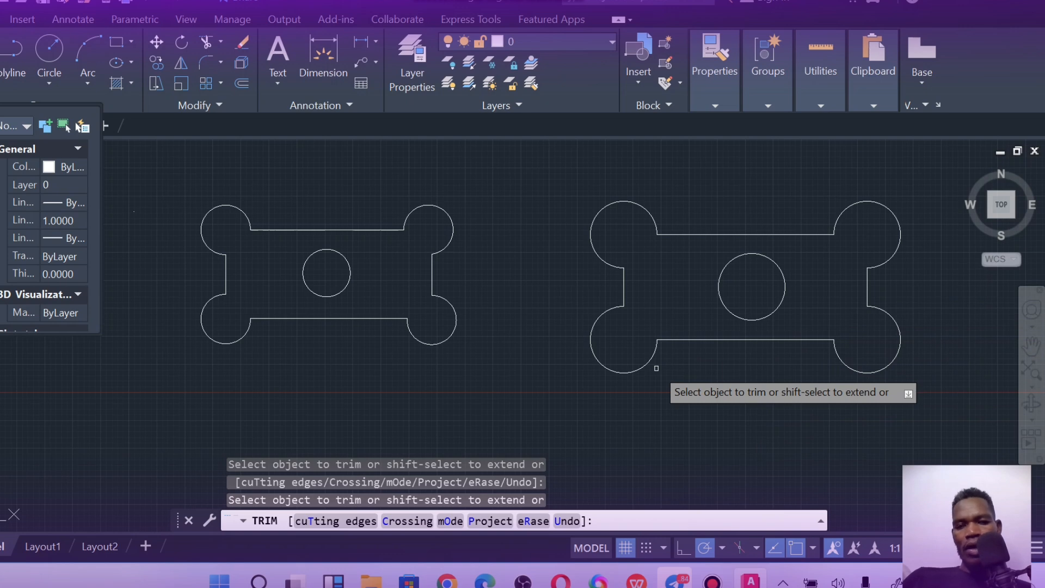
key(Escape)
- Compare the new plate's corner lobes, straight edges and central circle with the example plate
scroll(815, 290, up, 2)
scroll(805, 285, down, 2)
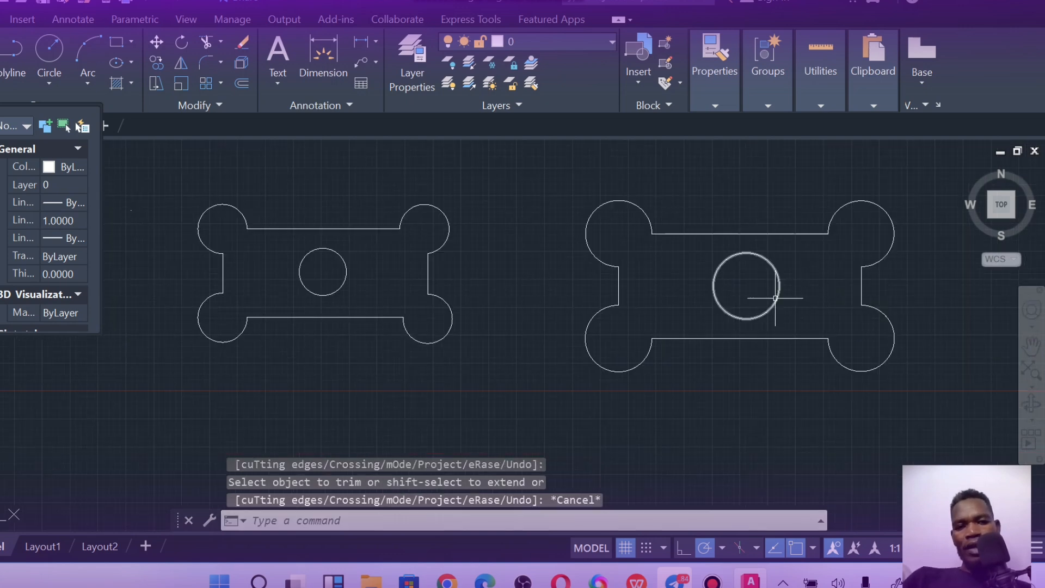
scroll(747, 296, up, 3)
scroll(782, 296, down, 3)
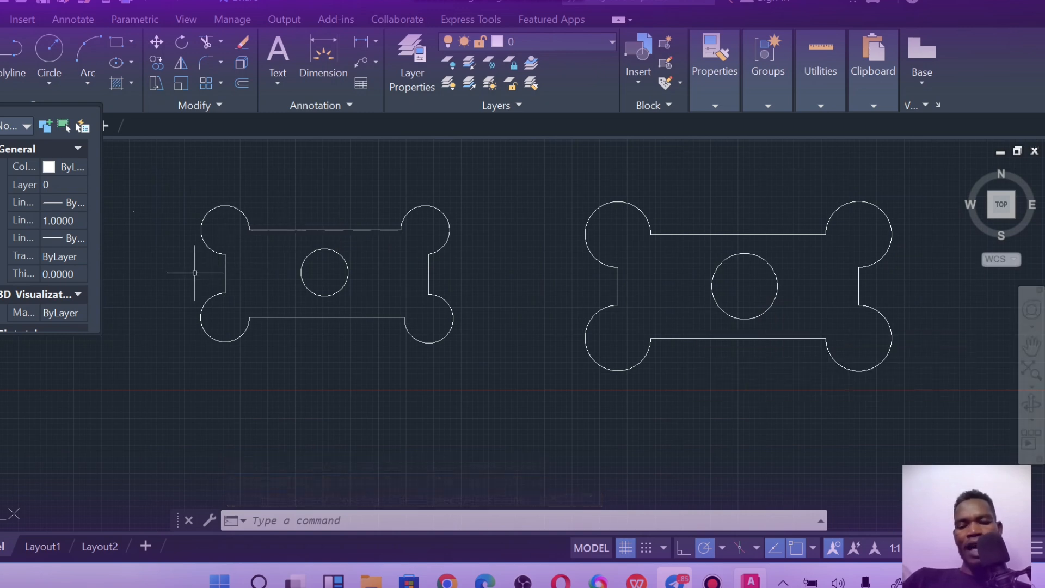
scroll(798, 292, up, 2)
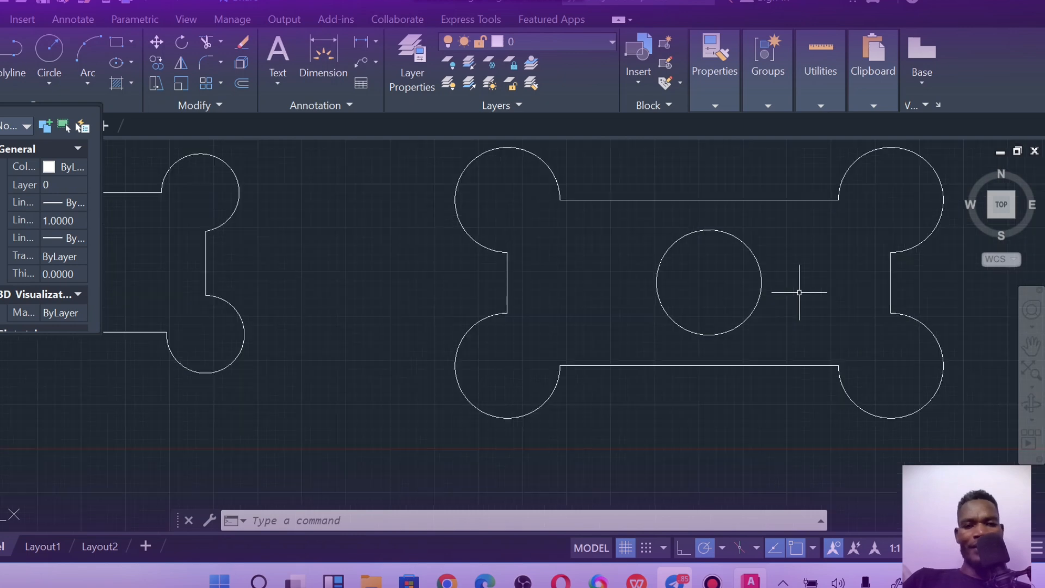
scroll(799, 293, down, 2)
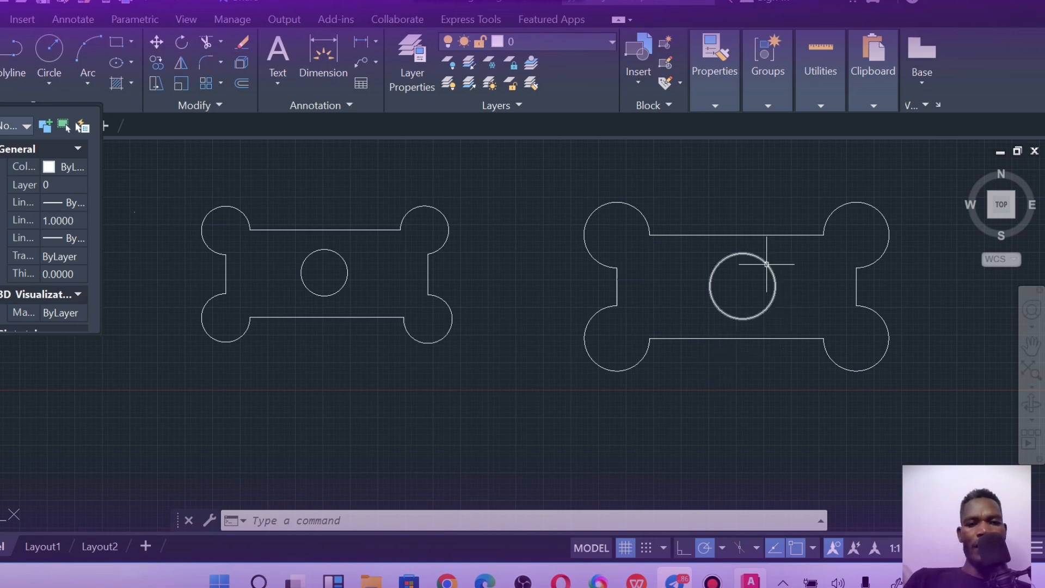
mouse_move(765, 261)
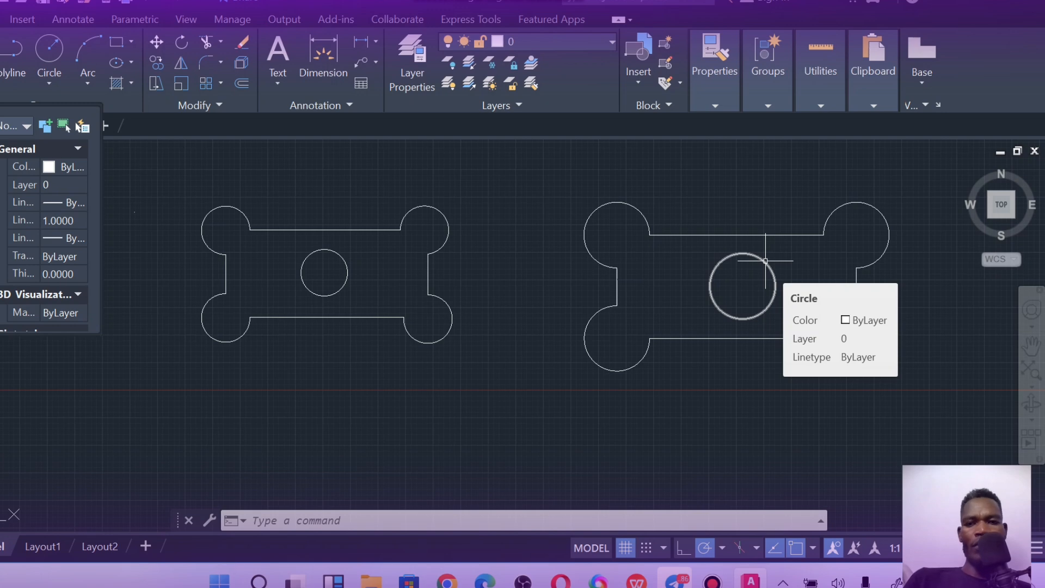